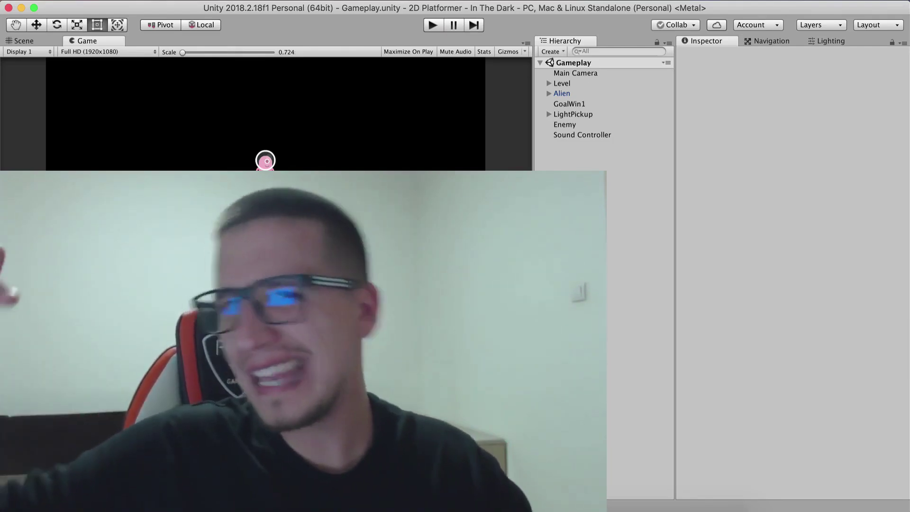
pyautogui.press('XF86AudioLowerVolume')
pyautogui.press('XF86AudioLowerVolume')
pyautogui.press('XF86AudioLowerVolume')
pyautogui.press('XF86AudioLowerVolume')
pyautogui.press('XF86AudioLowerVolume')
pyautogui.press('XF86AudioLowerVolume')
pyautogui.press('XF86AudioLowerVolume')
pyautogui.press('XF86AudioLowerVolume')
pyautogui.press('XF86AudioLowerVolume')
pyautogui.press('XF86AudioLowerVolume')
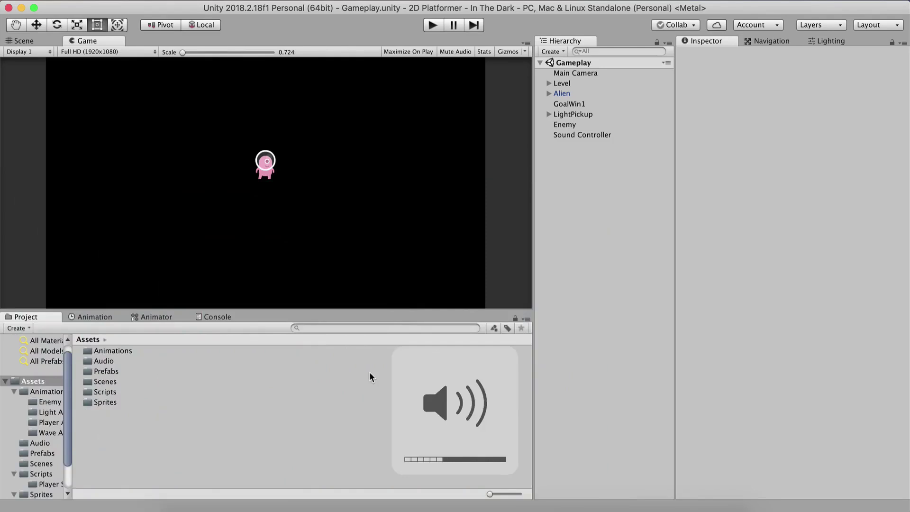
pyautogui.press('XF86AudioRaiseVolume')
pyautogui.press('XF86AudioRaiseVolume')
# Play-test the finished game: collect the light pickup, jump the alien across the platforms and past the enemy, and stop play mode.
pyautogui.click(433, 25)
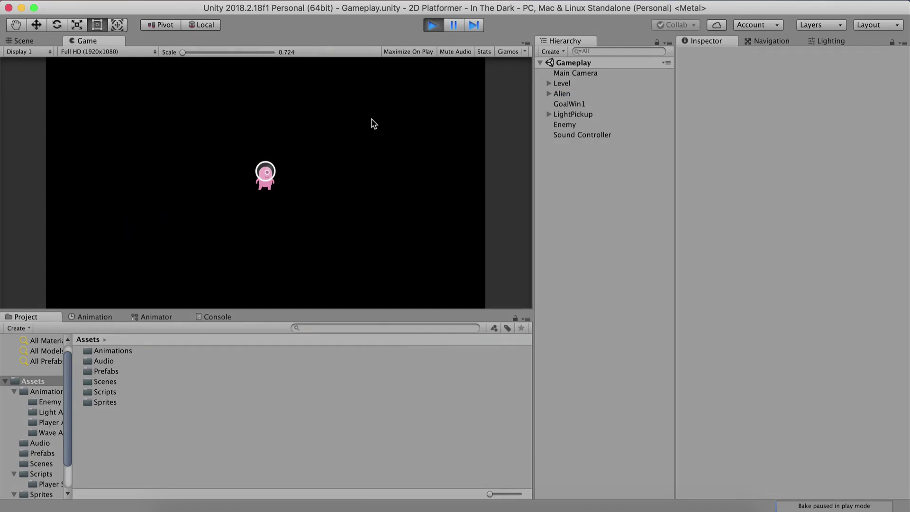
pyautogui.press('space')
pyautogui.press('Left')
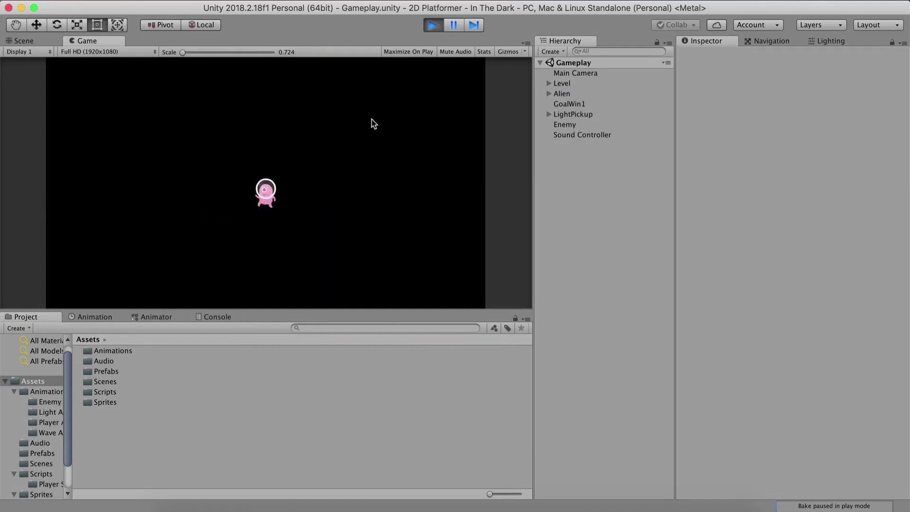
pyautogui.press('Left')
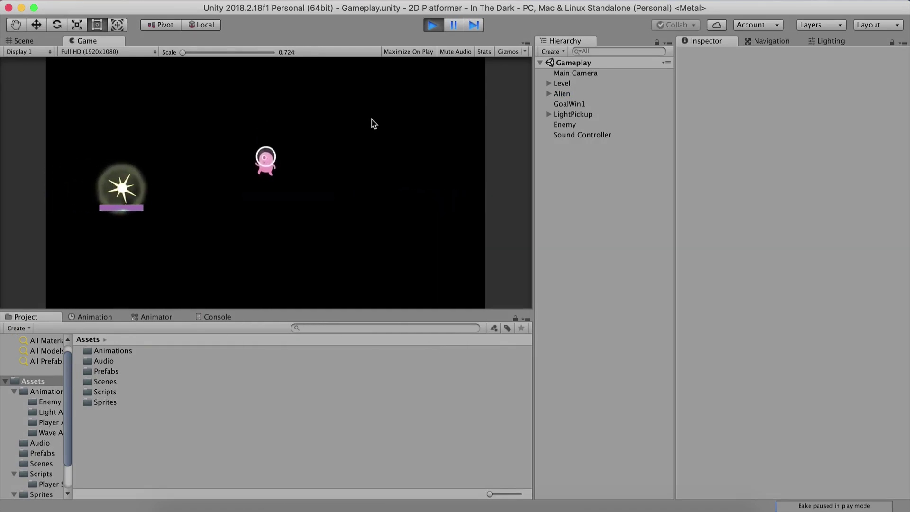
pyautogui.press('Left')
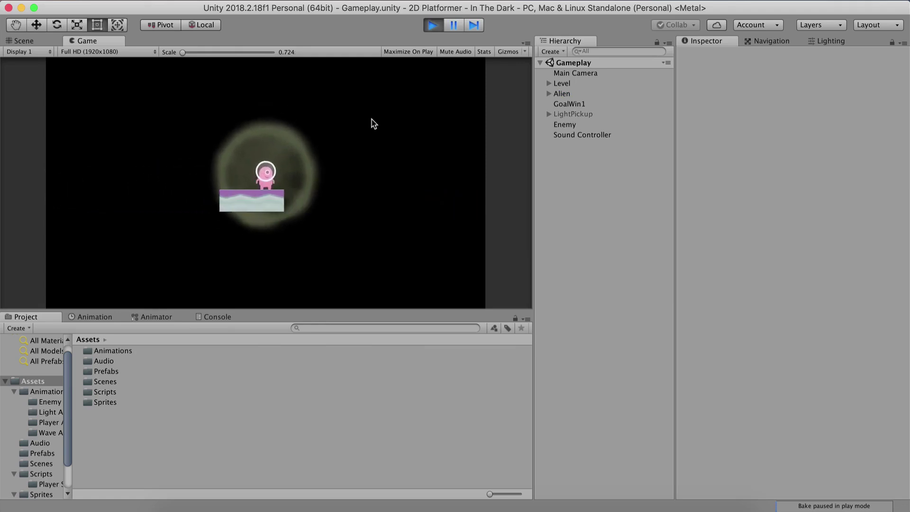
pyautogui.press('space')
pyautogui.press('space')
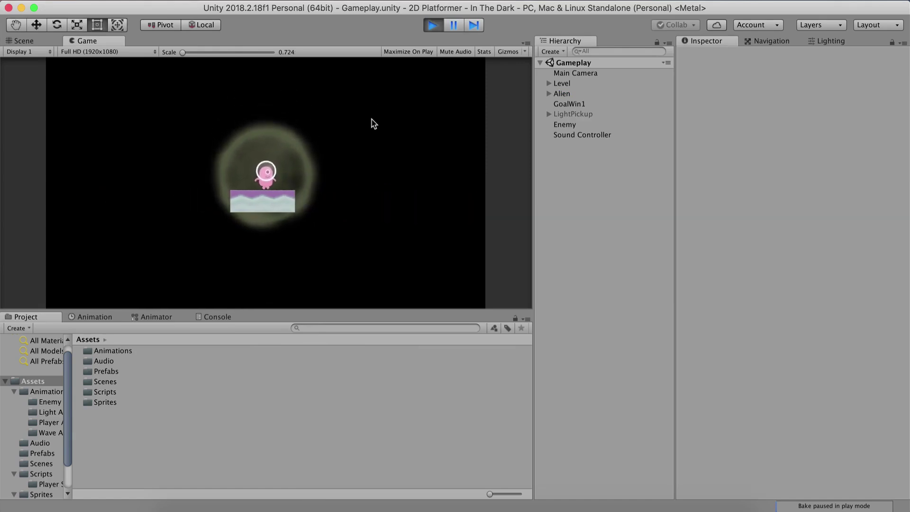
pyautogui.press('space')
pyautogui.press('space')
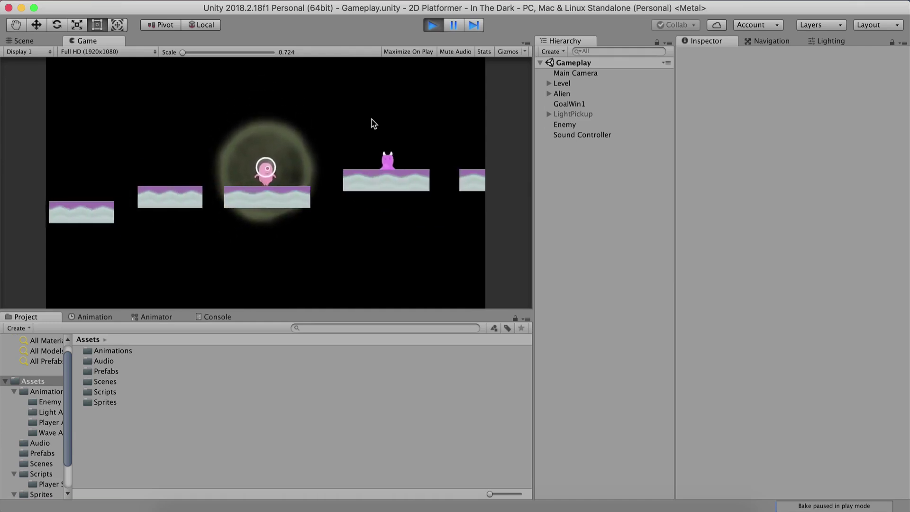
pyautogui.press('space')
pyautogui.press('space')
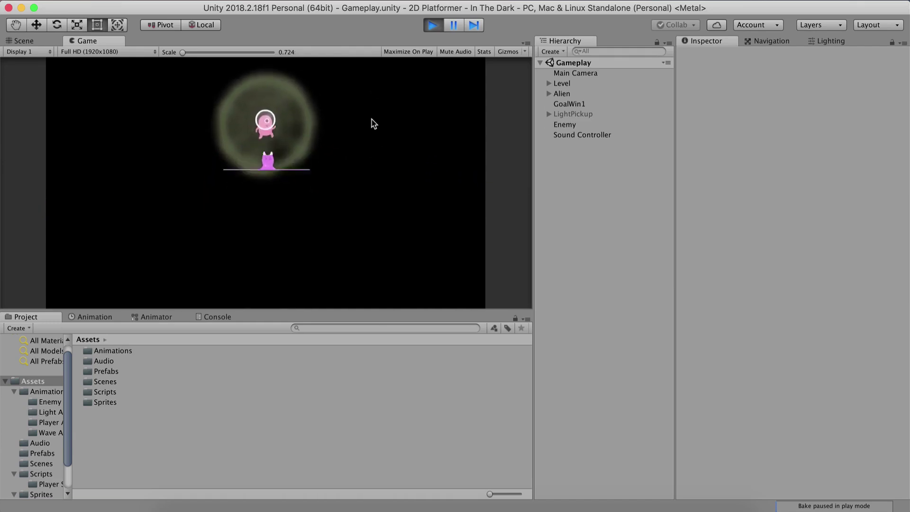
pyautogui.press('space')
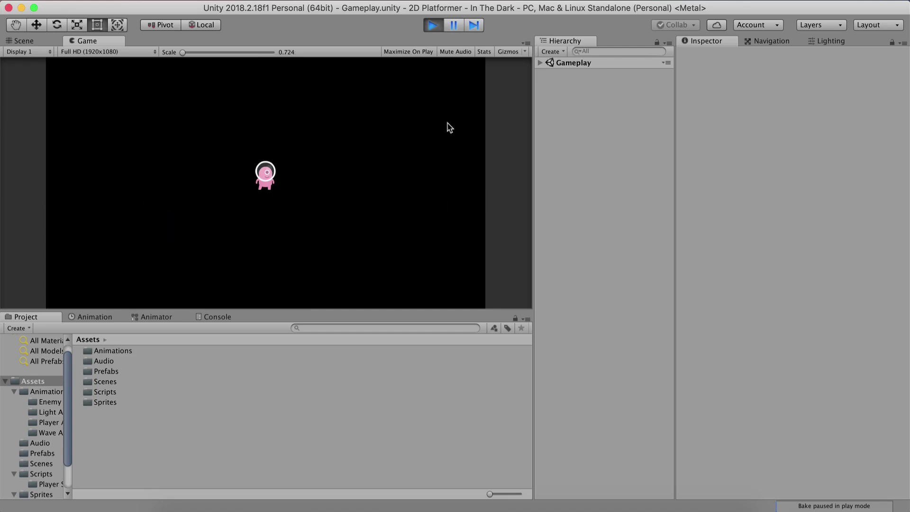
pyautogui.click(432, 25)
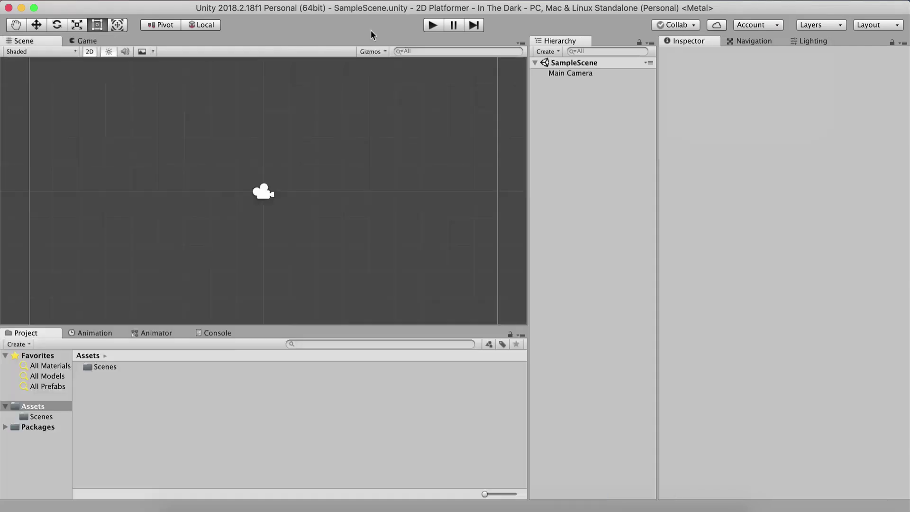
# Rename the SampleScene asset in the Scenes folder as Gameplay.
pyautogui.click(267, 192)
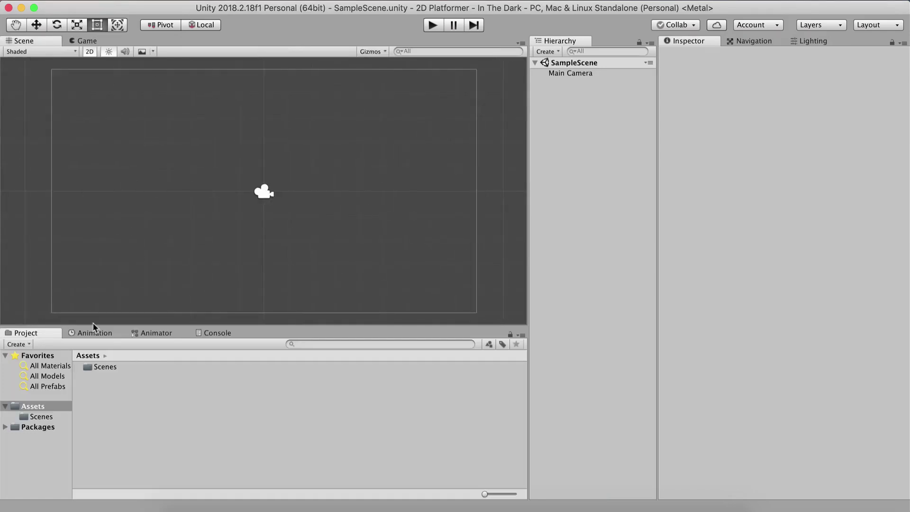
pyautogui.doubleClick(87, 368)
pyautogui.click(97, 367)
pyautogui.press('Return')
pyautogui.write('Gameplay')
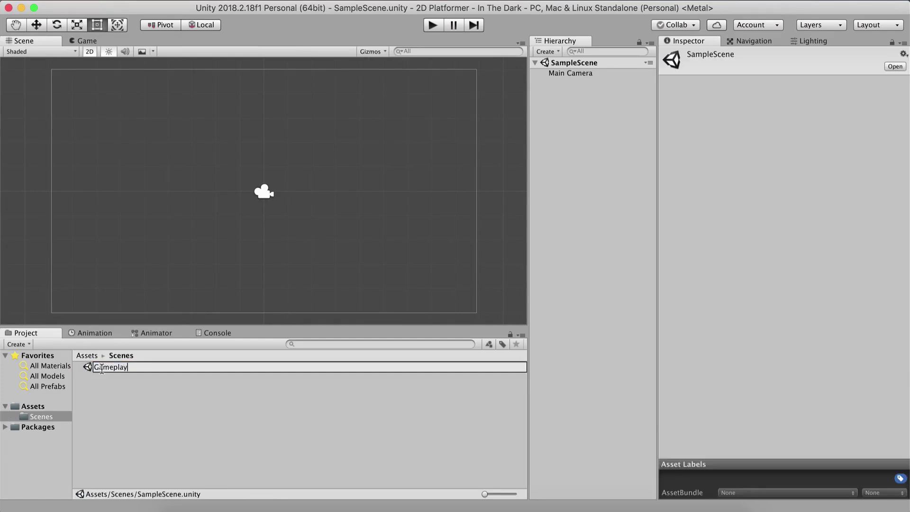
pyautogui.press('Return')
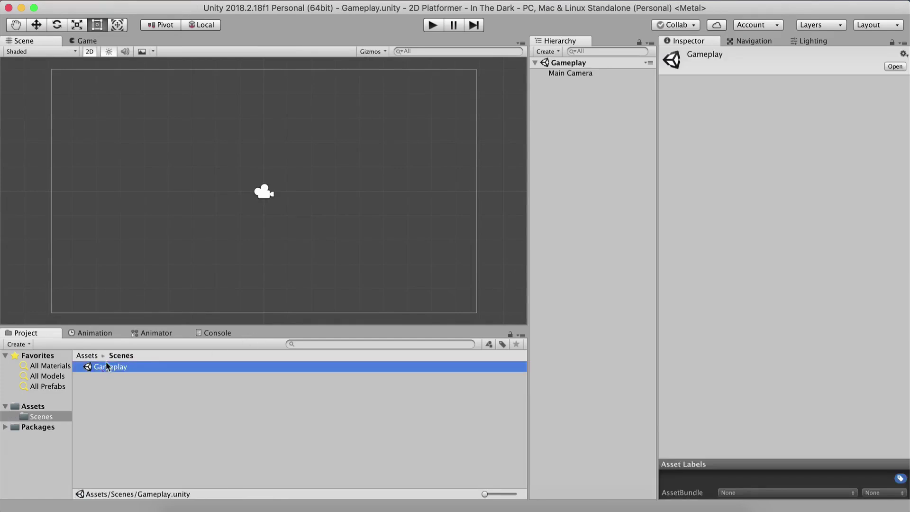
# Import the Audio and Sprites folders from the Finder folder "0 - Assets" into the project's Assets folder.
pyautogui.click(96, 356)
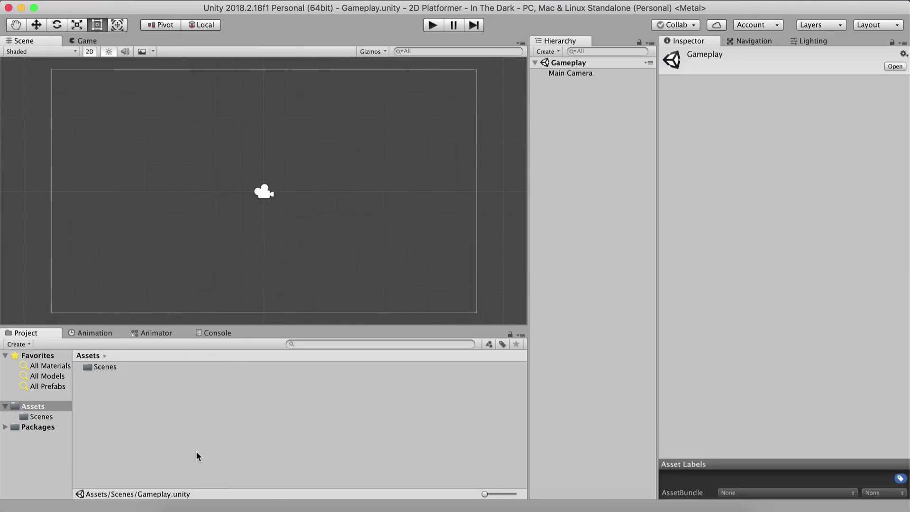
pyautogui.click(187, 506)
pyautogui.click(462, 173)
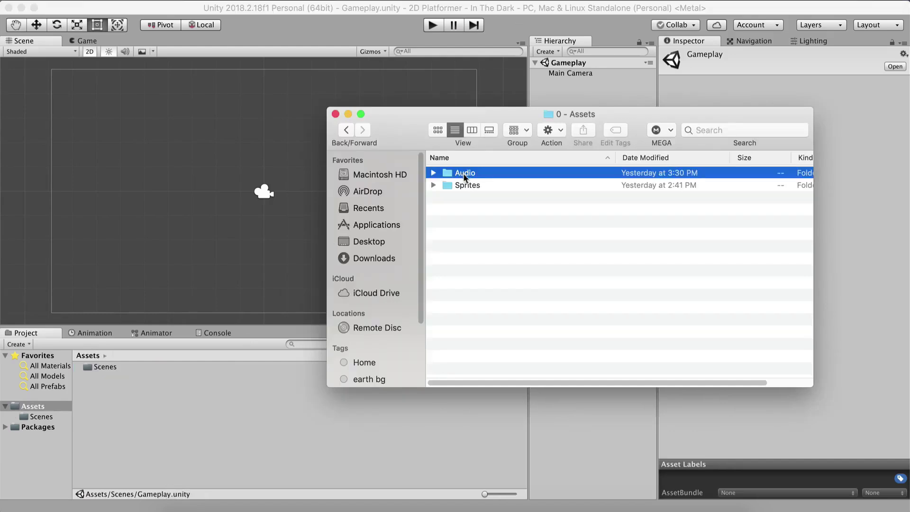
pyautogui.keyDown('shift'); pyautogui.click(468, 186); pyautogui.keyUp('shift')
pyautogui.moveTo(445, 184); pyautogui.dragTo(160, 424)
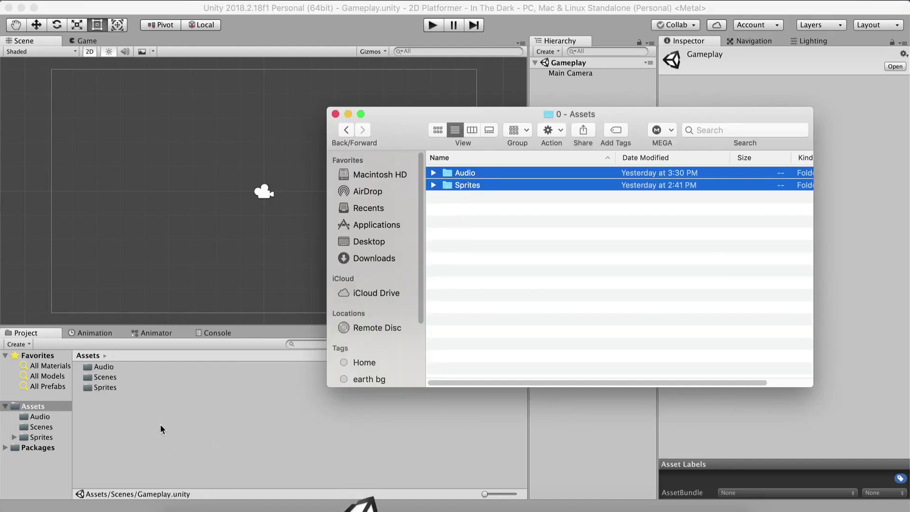
pyautogui.click(135, 425)
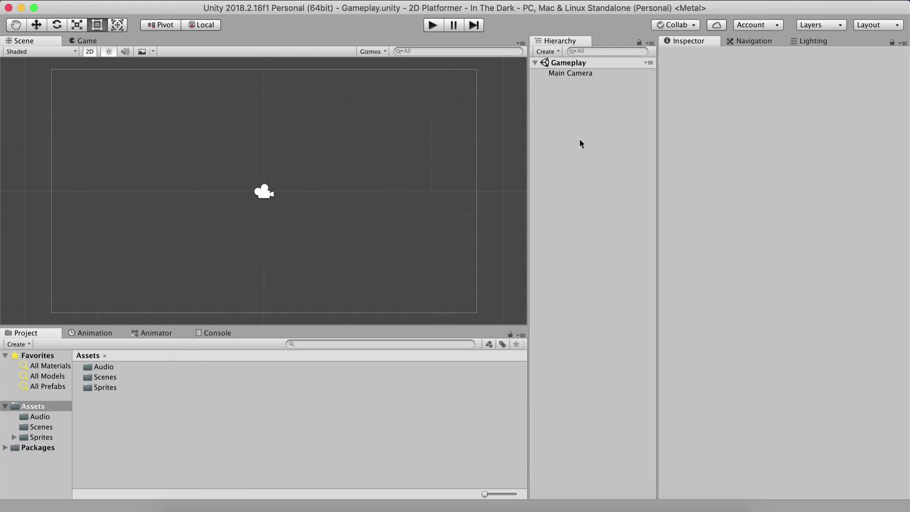
# Create an empty game object named Level in the Gameplay scene with its transform reset.
pyautogui.moveTo(528, 126); pyautogui.dragTo(493, 143)
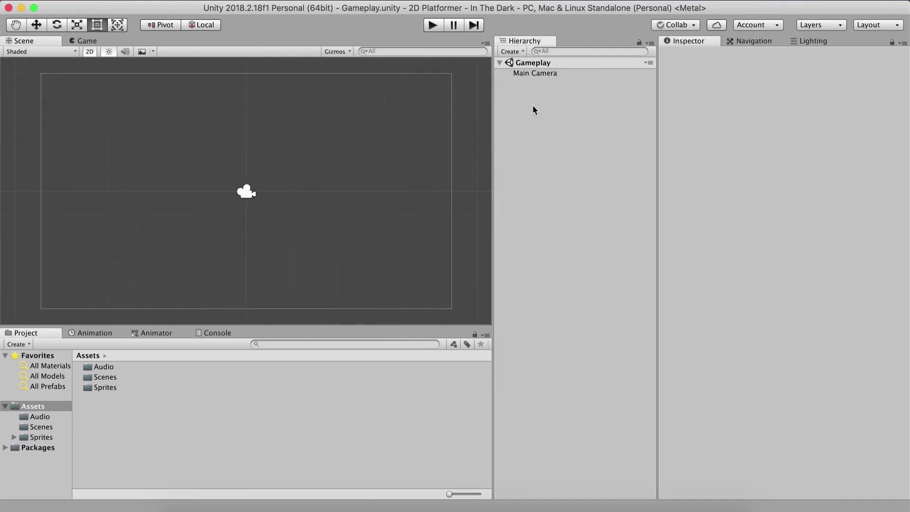
pyautogui.rightClick(533, 111)
pyautogui.click(539, 207)
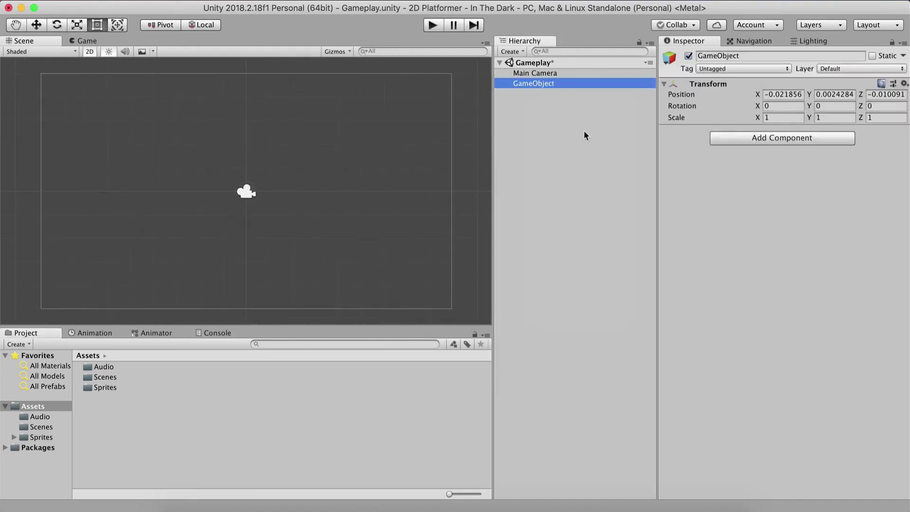
pyautogui.rightClick(705, 84)
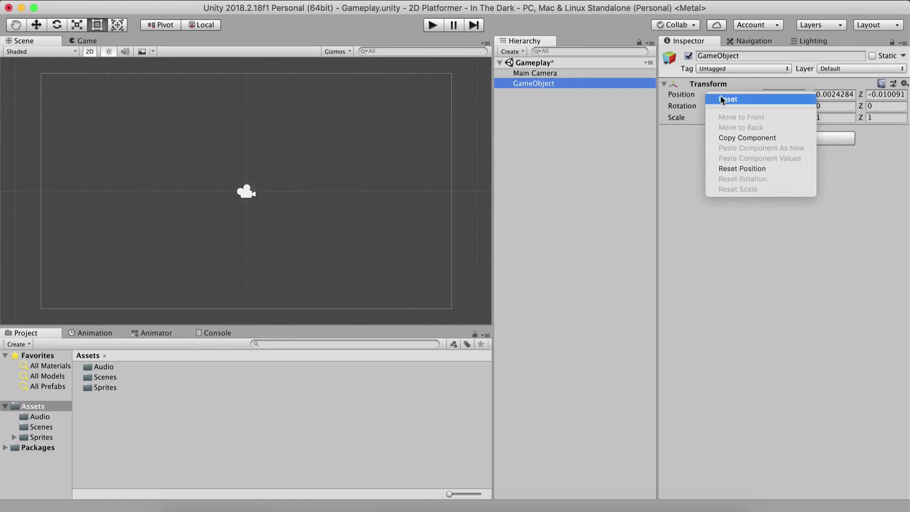
pyautogui.click(719, 95)
pyautogui.press('Return')
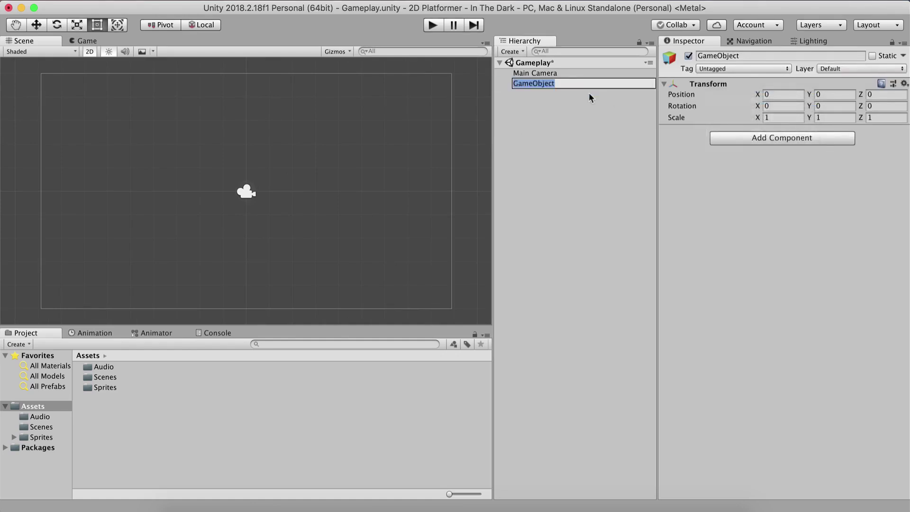
pyautogui.write('Level')
pyautogui.press('Return')
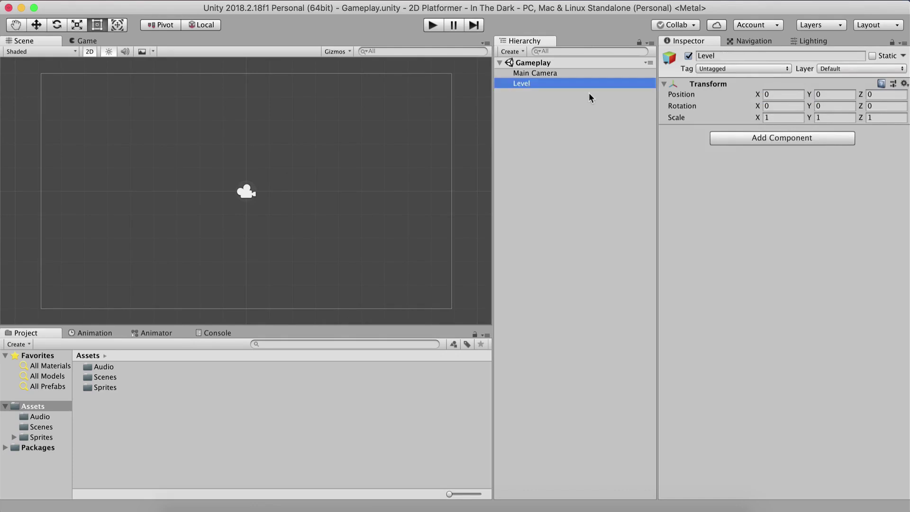
# Add the Platform sprite from the Sprites folder to the scene and set its X scale to 3.
pyautogui.doubleClick(105, 388)
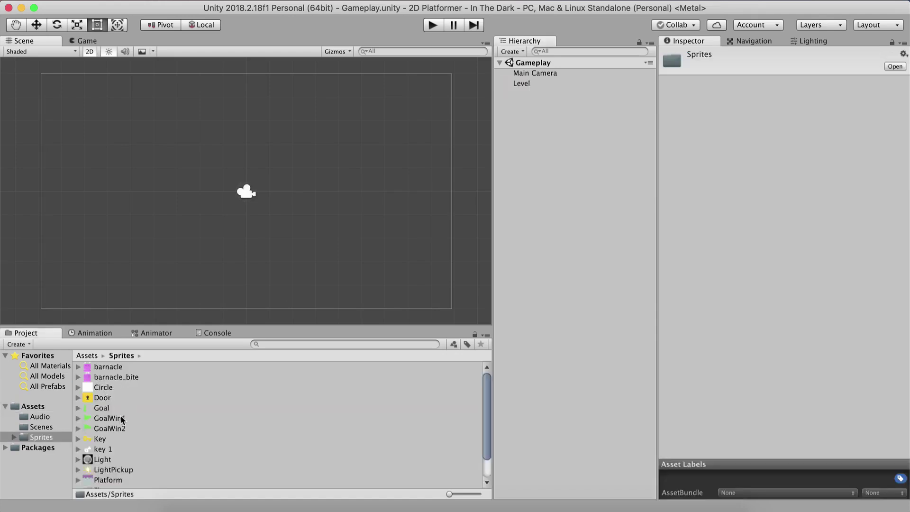
pyautogui.scroll(-3, 121, 429)
pyautogui.moveTo(110, 452); pyautogui.dragTo(533, 119)
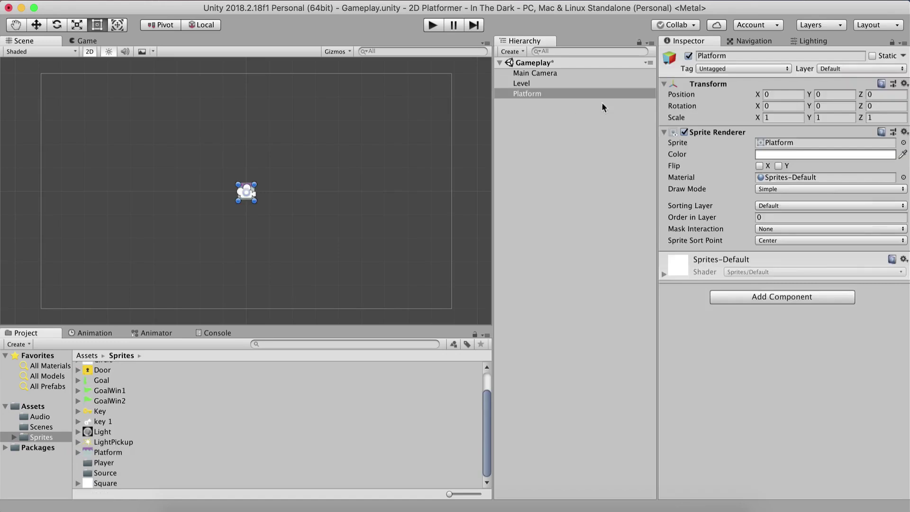
pyautogui.click(774, 118)
pyautogui.write('3')
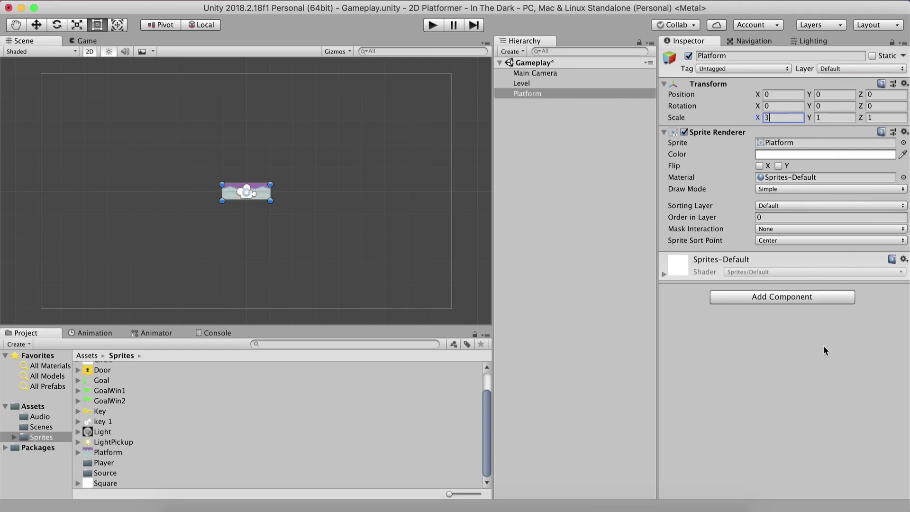
# Add an Edge Collider 2D component to the Platform object.
pyautogui.click(787, 298)
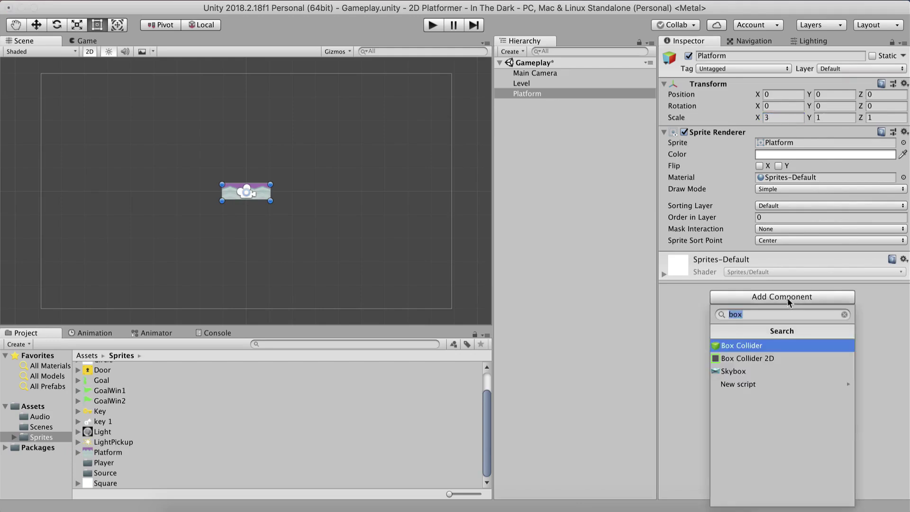
pyautogui.write('edge')
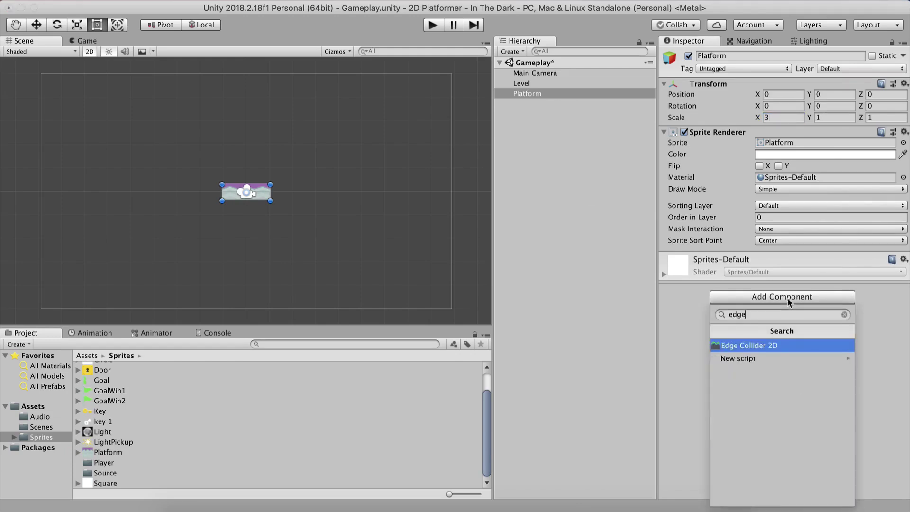
pyautogui.press('Return')
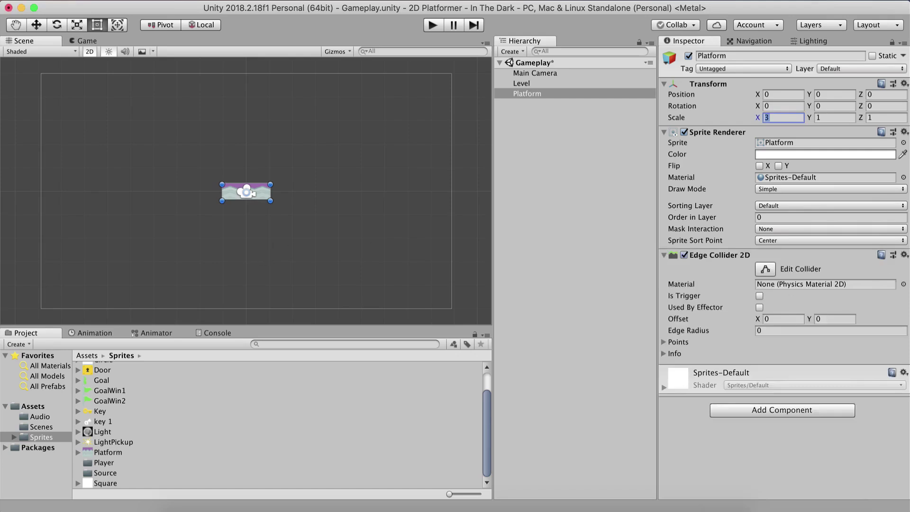
# Move the platform horizontally away from the camera icon to an X position of about 3.12.
pyautogui.click(36, 24)
pyautogui.moveTo(300, 193); pyautogui.dragTo(377, 199)
pyautogui.scroll(5, 368, 199)
pyautogui.moveTo(277, 230); pyautogui.dragTo(236, 265, button='middle')
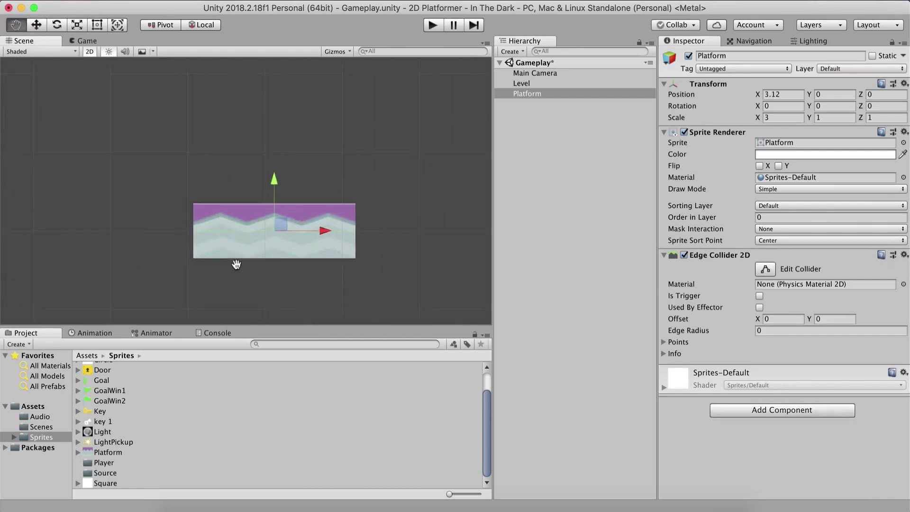
pyautogui.scroll(4, 248, 253)
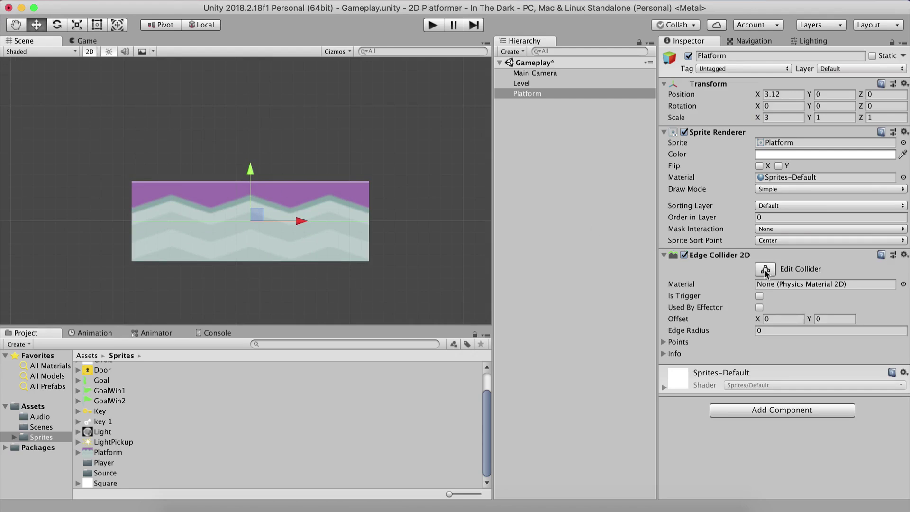
# Edit the platform's edge collider, moving its two end points up to the sprite's top corners.
pyautogui.click(765, 269)
pyautogui.moveTo(132, 221); pyautogui.dragTo(132, 181)
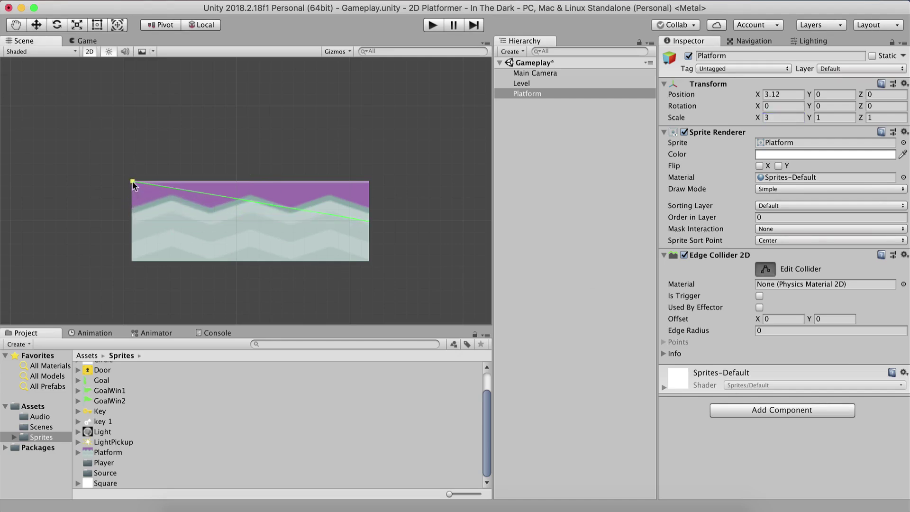
pyautogui.moveTo(371, 221); pyautogui.dragTo(370, 181)
# Fine-tune the edge collider at close range, aligning its right end point with the platform's top edge.
pyautogui.scroll(2, 309, 196)
pyautogui.scroll(5, 309, 196)
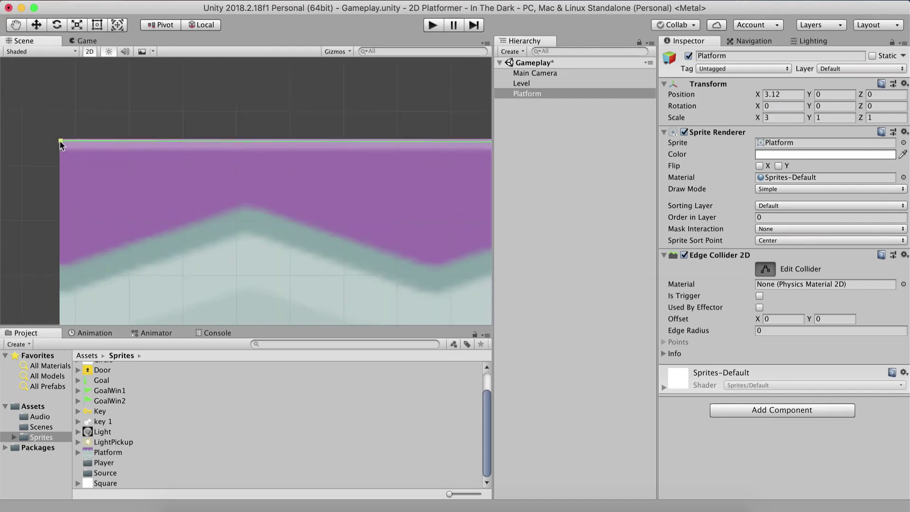
pyautogui.press('Right')
pyautogui.press('Right')
pyautogui.press('Right')
pyautogui.press('Right')
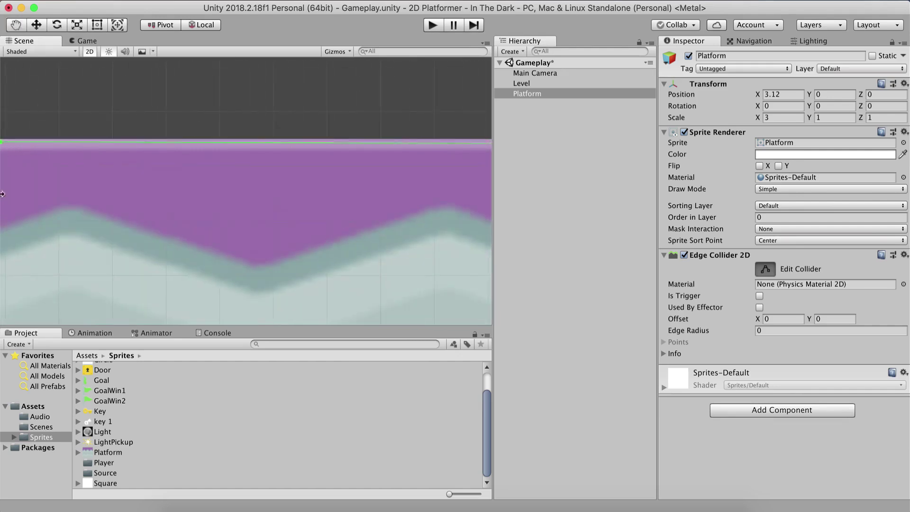
pyautogui.moveTo(369, 185); pyautogui.dragTo(121, 189, button='middle')
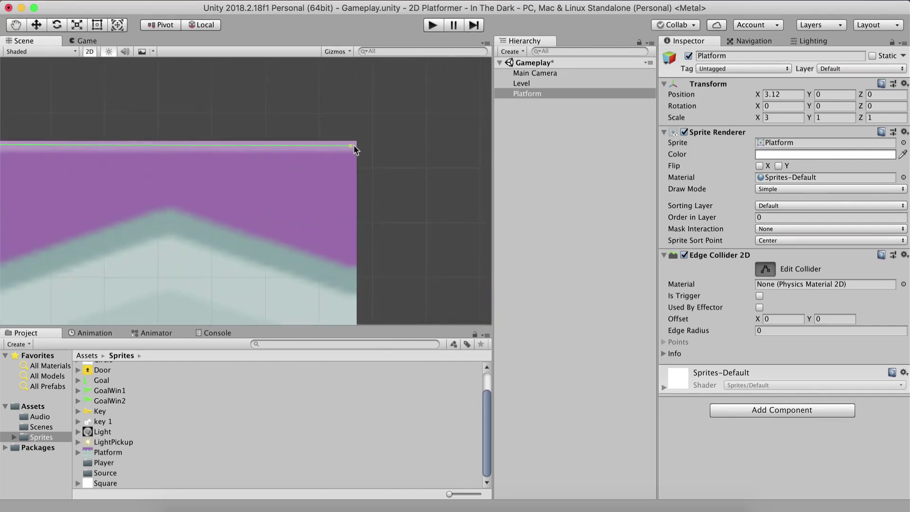
pyautogui.moveTo(354, 146); pyautogui.dragTo(355, 141)
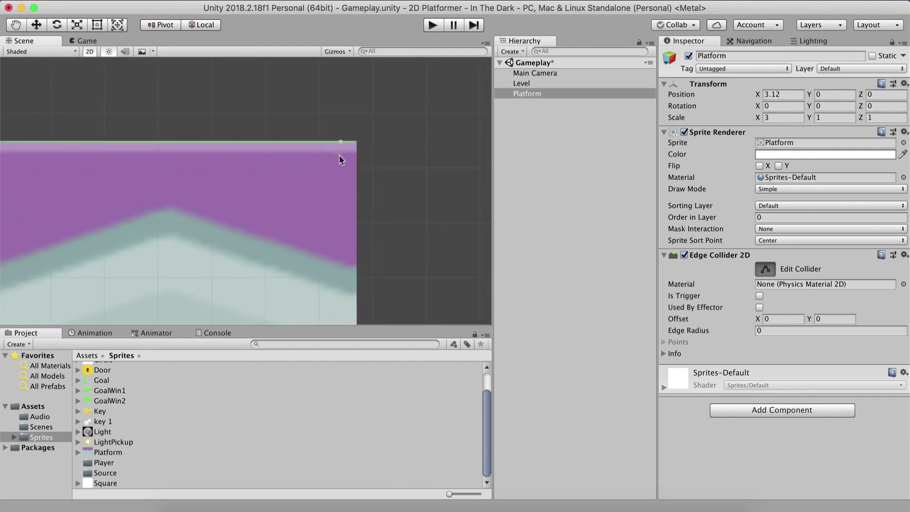
# Check the edge collider along the platform's whole top edge and leave collider editing with the Move tool.
pyautogui.scroll(-5, 317, 169)
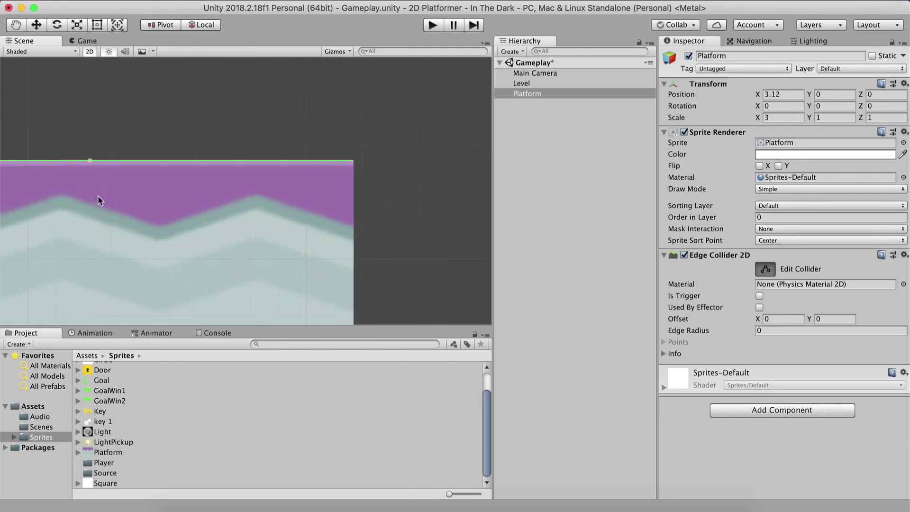
pyautogui.moveTo(98, 195); pyautogui.dragTo(303, 189, button='middle')
pyautogui.moveTo(57, 209); pyautogui.dragTo(77, 186, button='middle')
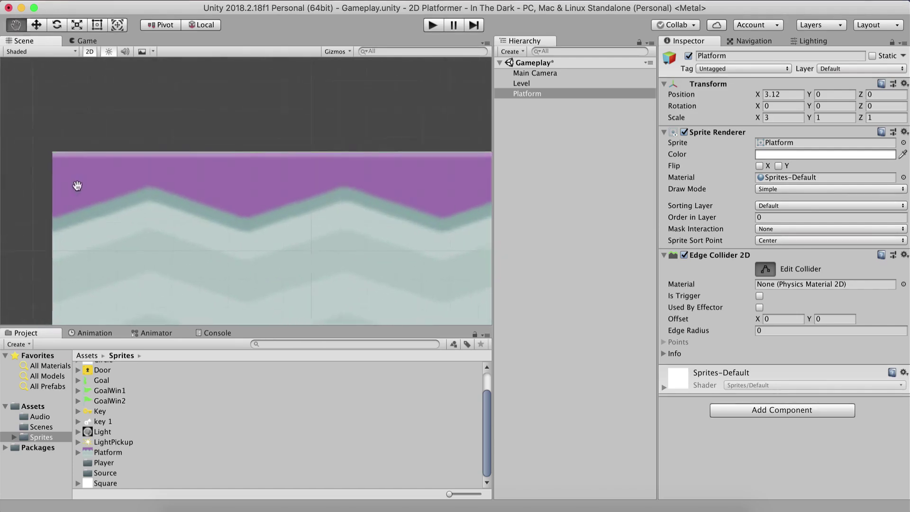
pyautogui.scroll(-5, 221, 221)
pyautogui.press('w')
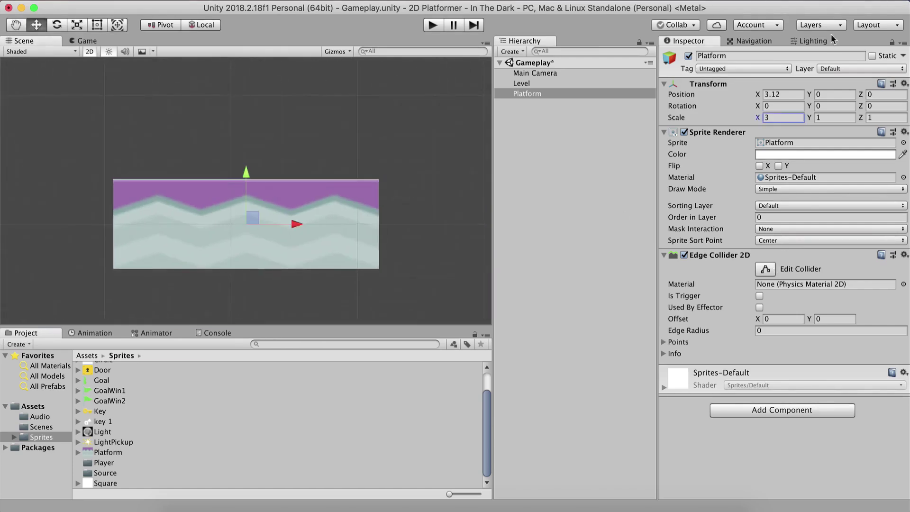
# Switch to the Highlight app and mark the platform's top edge and the Edit Collider control in free form.
pyautogui.press('super+space')
pyautogui.write('high')
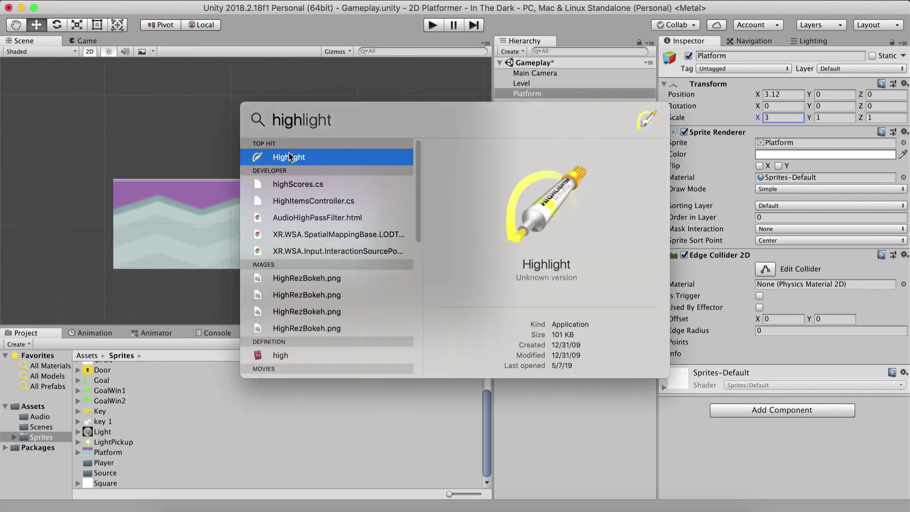
pyautogui.click(289, 157)
pyautogui.moveTo(115, 181); pyautogui.dragTo(205, 176)
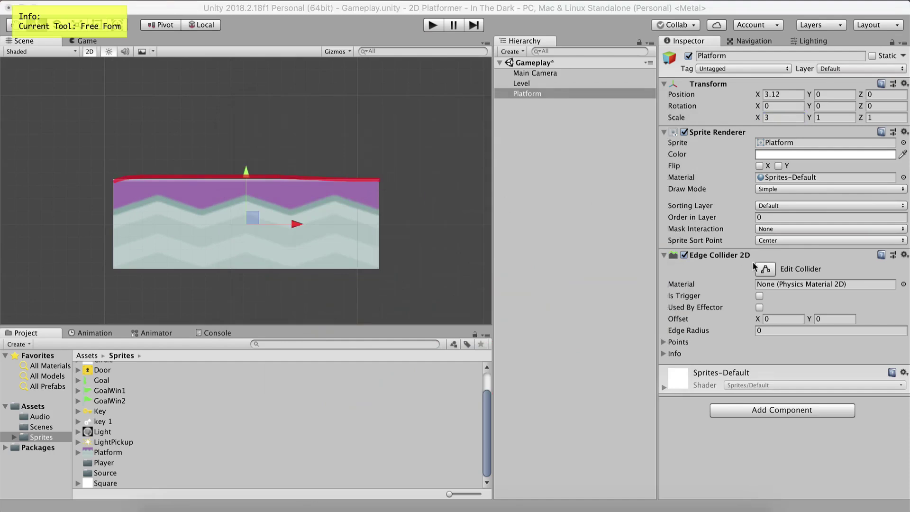
pyautogui.moveTo(764, 258)
pyautogui.mouseDown()
pyautogui.moveTo(748, 275)
pyautogui.moveTo(784, 280)
pyautogui.moveTo(771, 258)
pyautogui.moveTo(744, 262)
pyautogui.mouseUp()
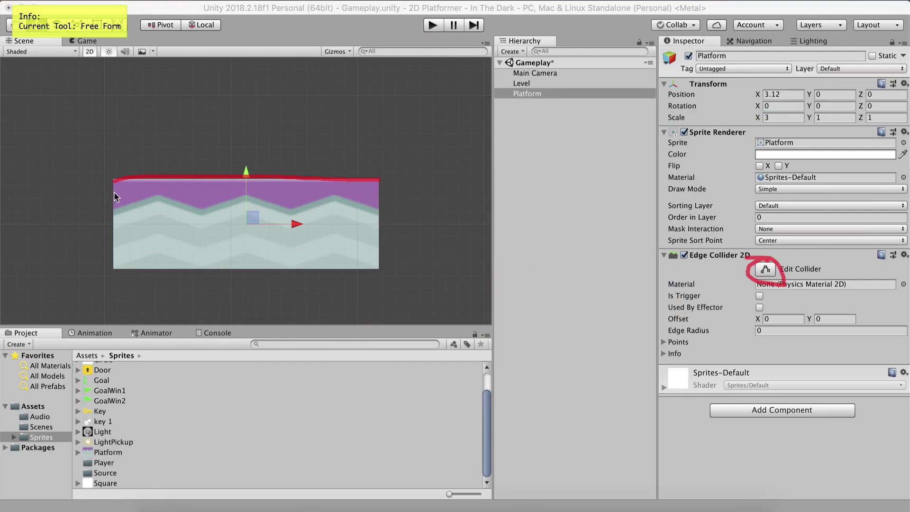
# Outline the platform's remaining sides with freehand strokes, add a stroke across its lower-right corner, and quit Highlight.
pyautogui.moveTo(114, 185); pyautogui.dragTo(112, 277)
pyautogui.moveTo(176, 275)
pyautogui.mouseDown()
pyautogui.moveTo(372, 270)
pyautogui.moveTo(379, 267)
pyautogui.moveTo(375, 177)
pyautogui.mouseUp()
pyautogui.moveTo(390, 244); pyautogui.dragTo(335, 277)
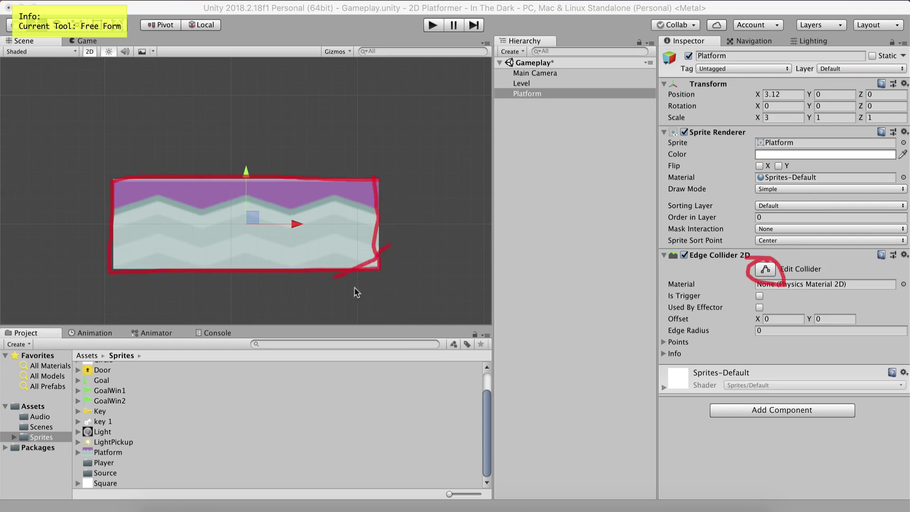
pyautogui.rightClick(510, 505)
pyautogui.click(520, 480)
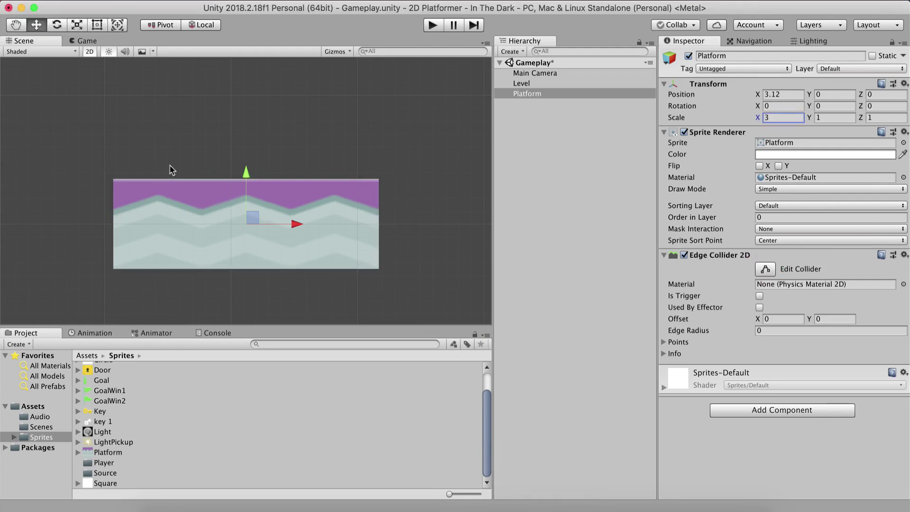
# Temporarily disable the Platform's Sprite Renderer to examine its edge collider line alone, and enable it again.
pyautogui.click(685, 133)
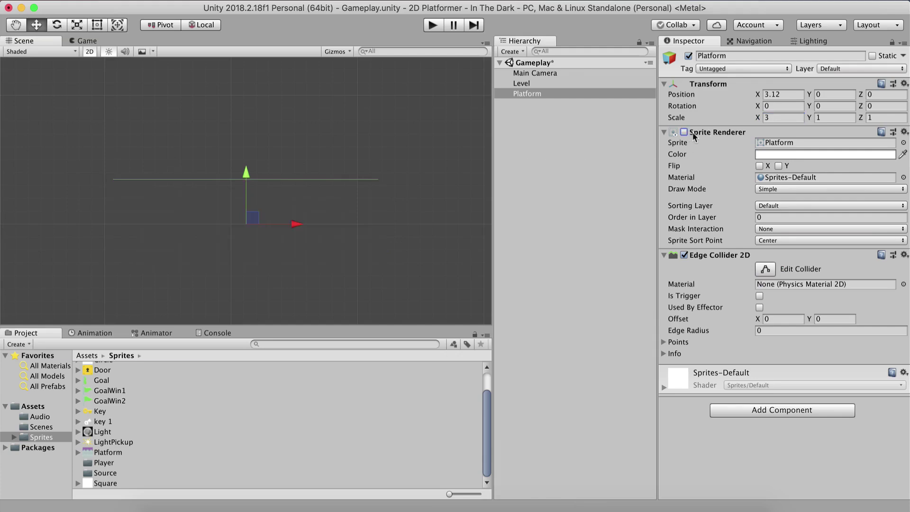
pyautogui.scroll(2, 201, 195)
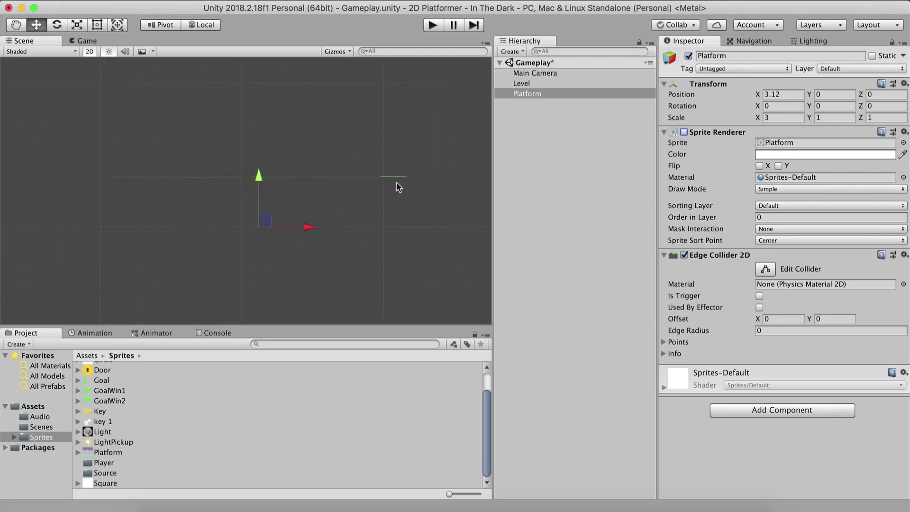
pyautogui.click(684, 131)
pyautogui.scroll(-2, 318, 211)
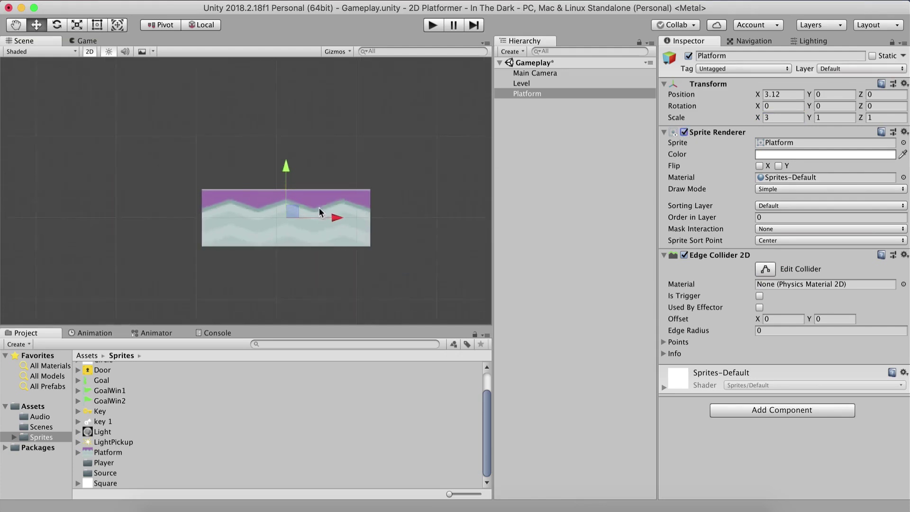
pyautogui.moveTo(319, 206); pyautogui.dragTo(285, 192, button='middle')
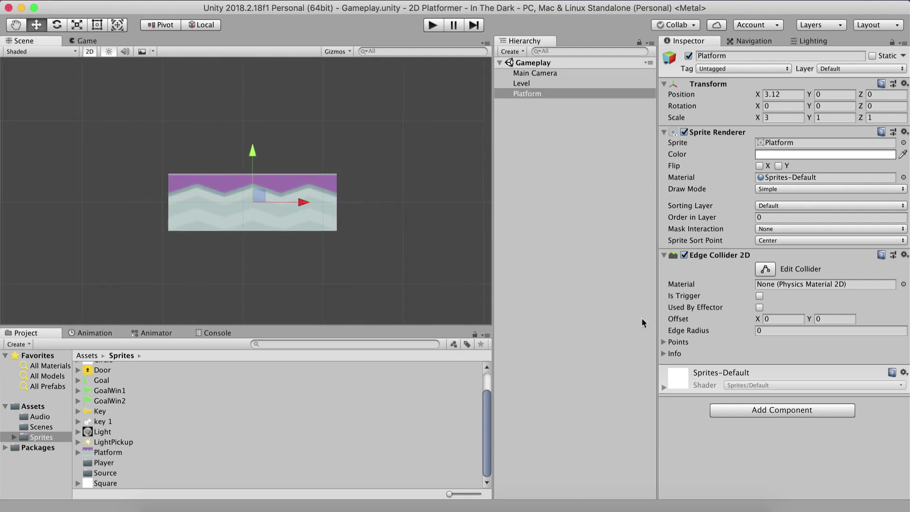
# Add a Platform Effector 2D component to the Platform and enable Used By Effector on its edge collider.
pyautogui.click(771, 413)
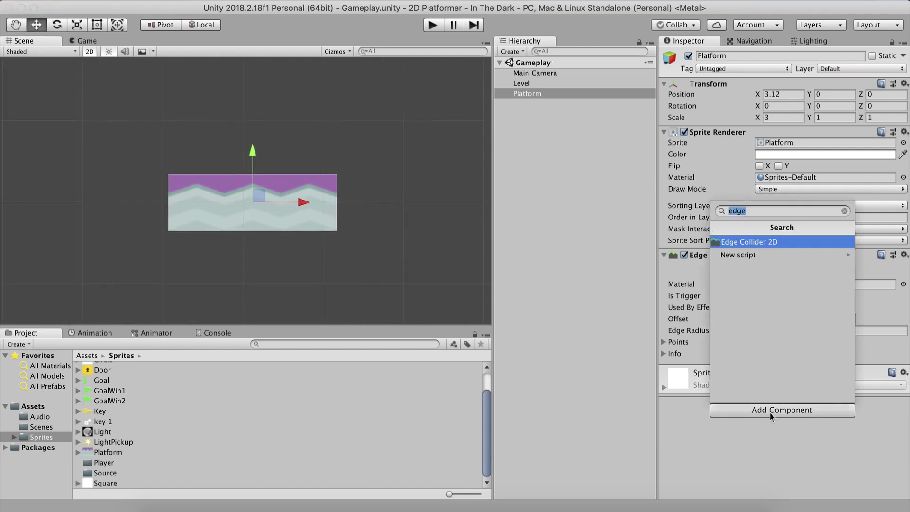
pyautogui.write('plat')
pyautogui.press('Return')
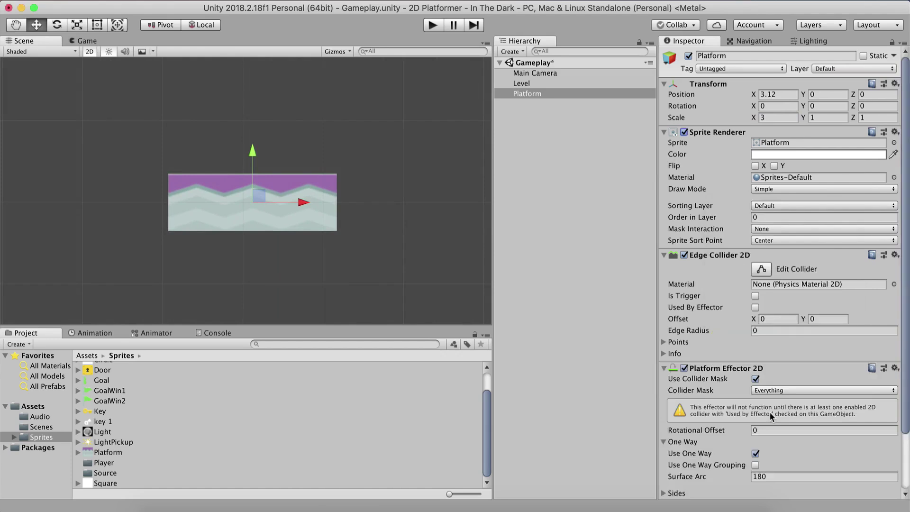
pyautogui.scroll(-3, 775, 313)
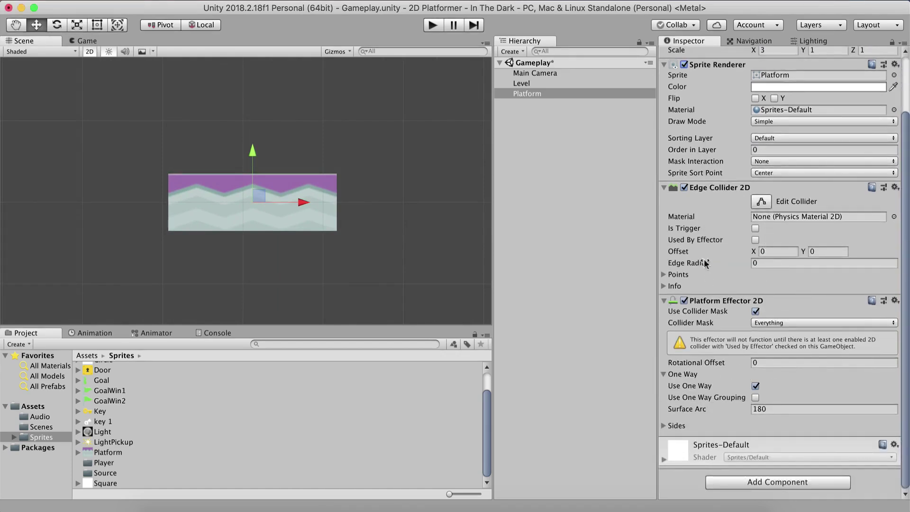
pyautogui.click(756, 239)
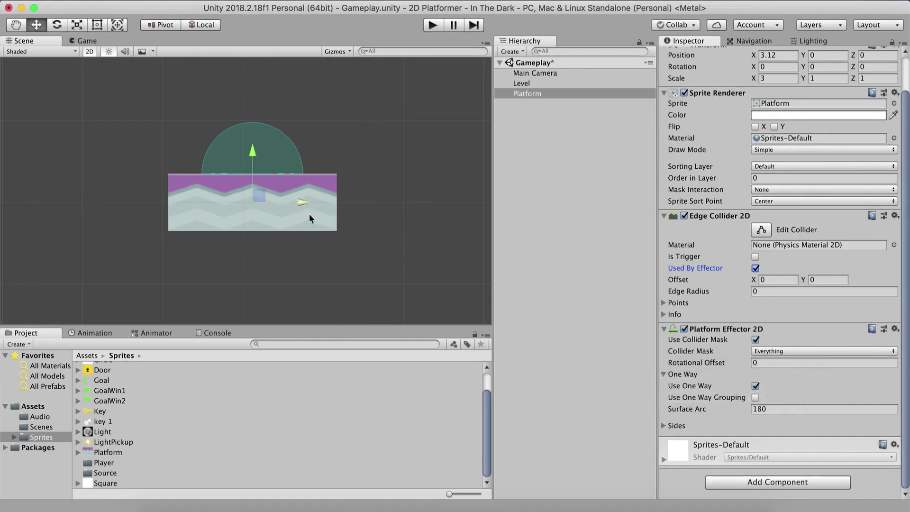
# Place the alienPink_stand sprite from the Player sprites folder in the scene, just below the platform.
pyautogui.scroll(-3, 290, 202)
pyautogui.moveTo(310, 214); pyautogui.dragTo(249, 185, button='middle')
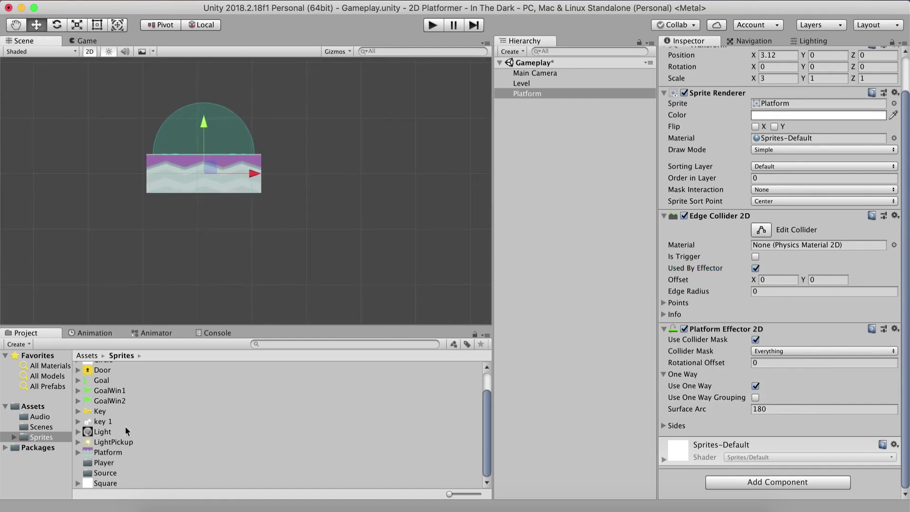
pyautogui.click(105, 464)
pyautogui.doubleClick(104, 464)
pyautogui.scroll(2, 109, 379)
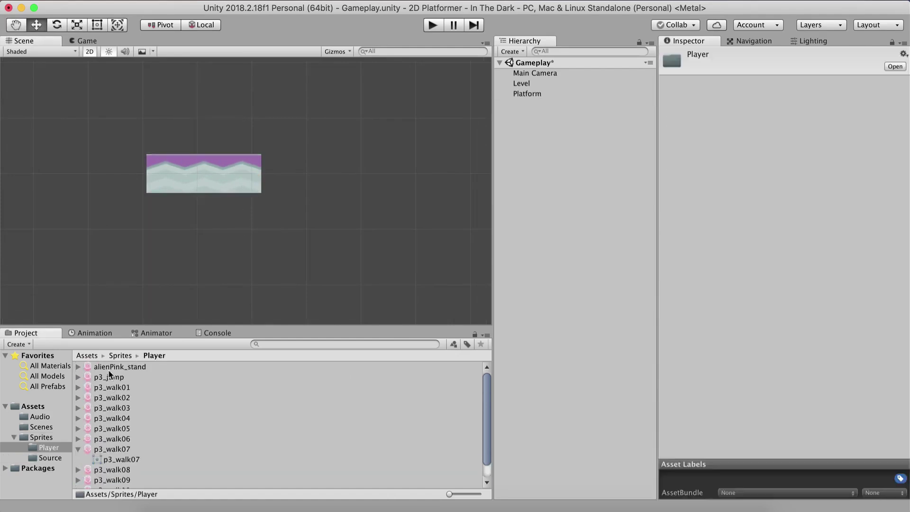
pyautogui.moveTo(119, 366); pyautogui.dragTo(204, 232)
pyautogui.moveTo(270, 277); pyautogui.dragTo(315, 311, button='middle')
pyautogui.scroll(-3, 315, 190)
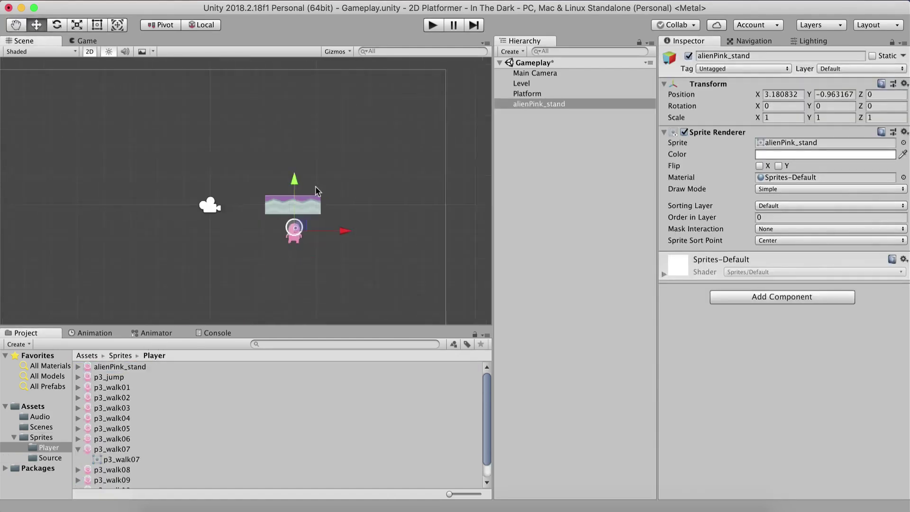
# Move the alien vertically beneath the platform and compare it with the Platform object's one-way effector arc.
pyautogui.scroll(2, 329, 199)
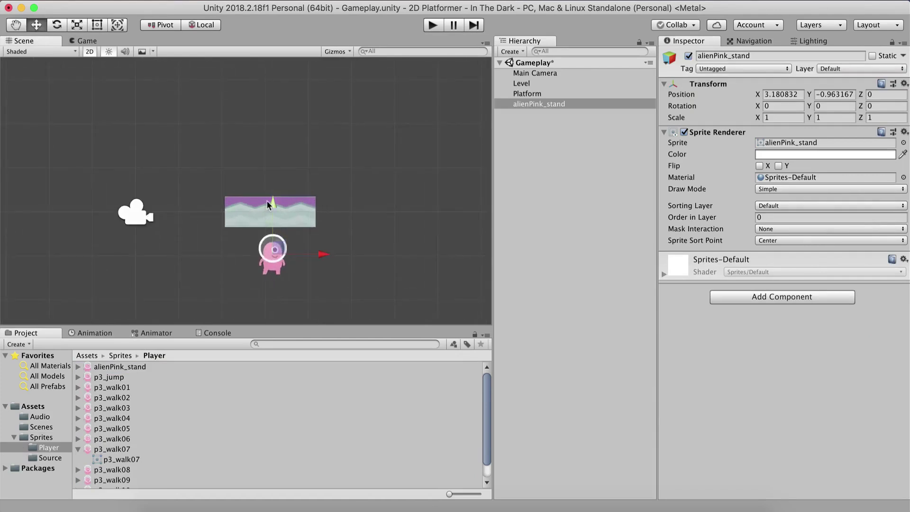
pyautogui.moveTo(268, 205); pyautogui.dragTo(356, 193)
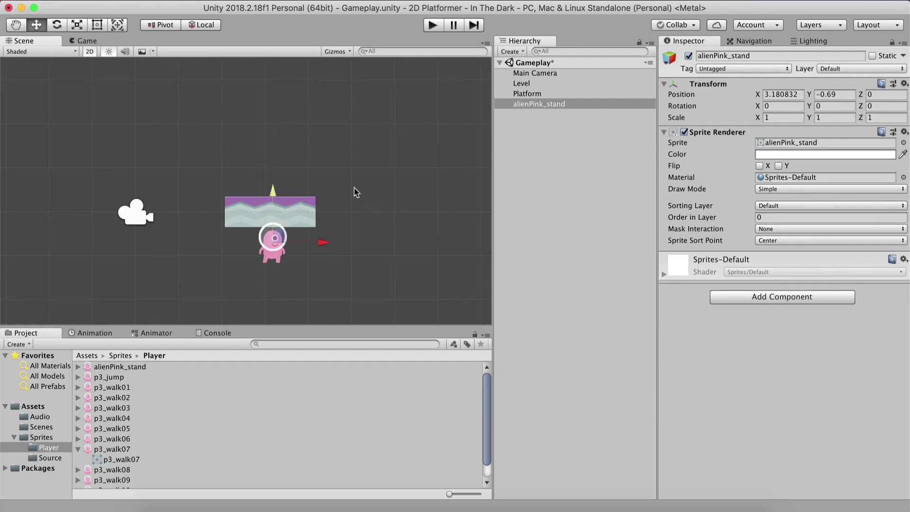
pyautogui.click(536, 94)
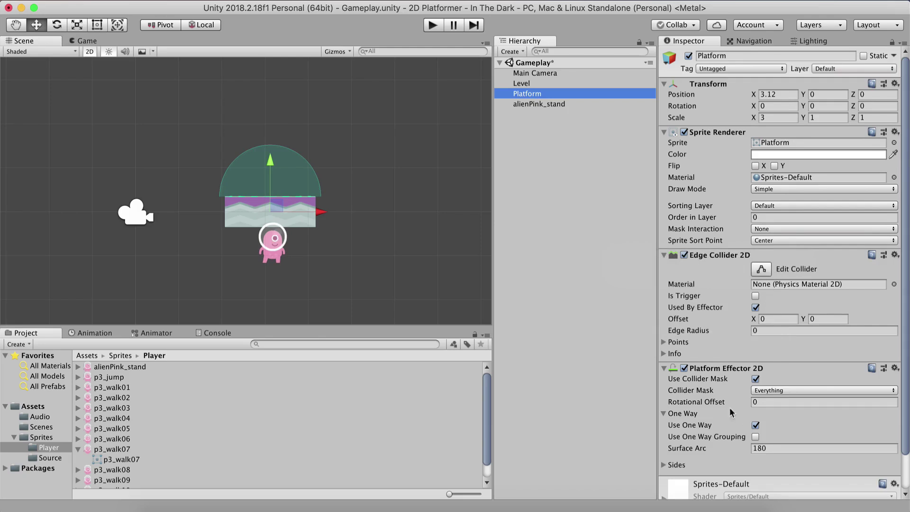
pyautogui.moveTo(279, 167); pyautogui.dragTo(315, 211)
pyautogui.click(540, 104)
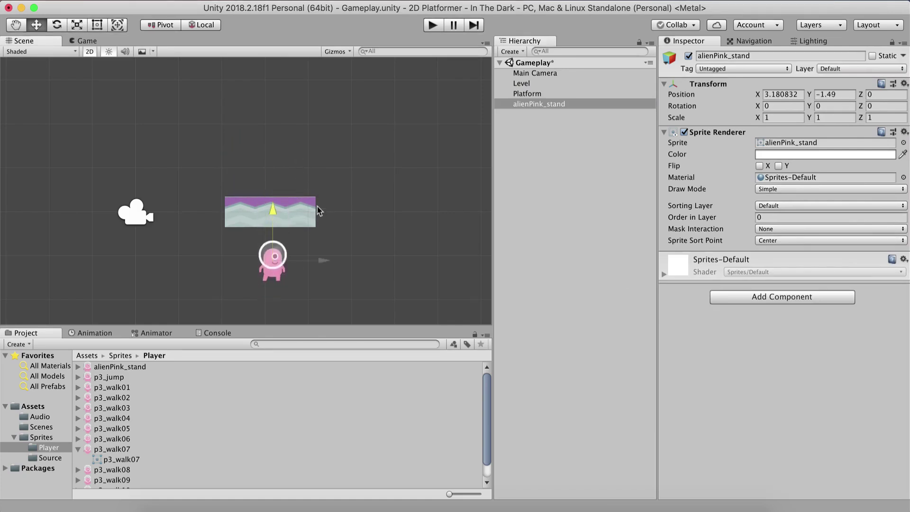
pyautogui.click(526, 93)
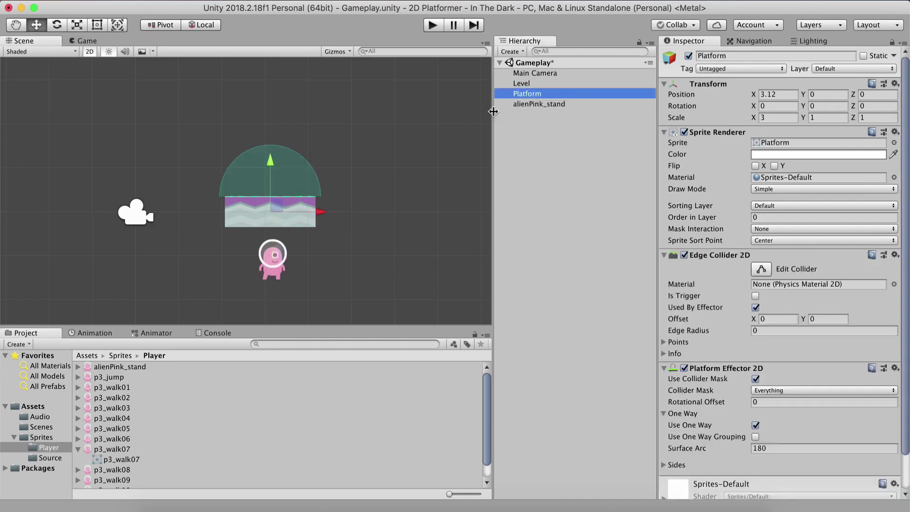
# Move the alien vertically onto the platform's top surface, to a Y position of 0.81, and save the scene.
pyautogui.click(539, 104)
pyautogui.moveTo(275, 205); pyautogui.dragTo(286, 130)
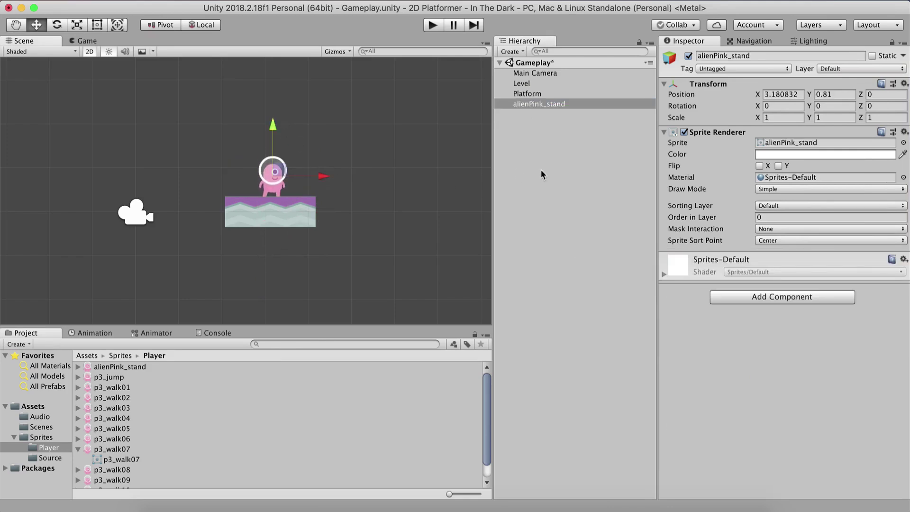
pyautogui.press('super+s')
# Create a new folder named Prefabs in the project's Assets folder.
pyautogui.click(537, 94)
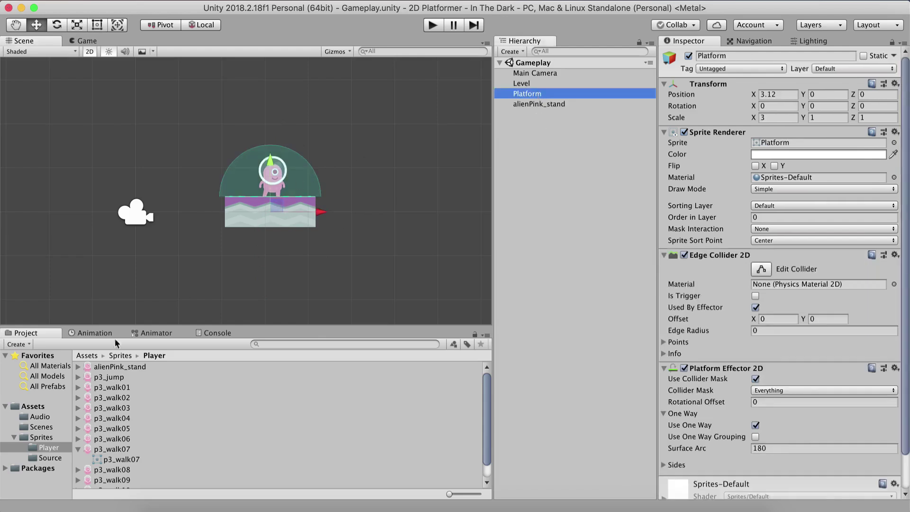
pyautogui.click(90, 355)
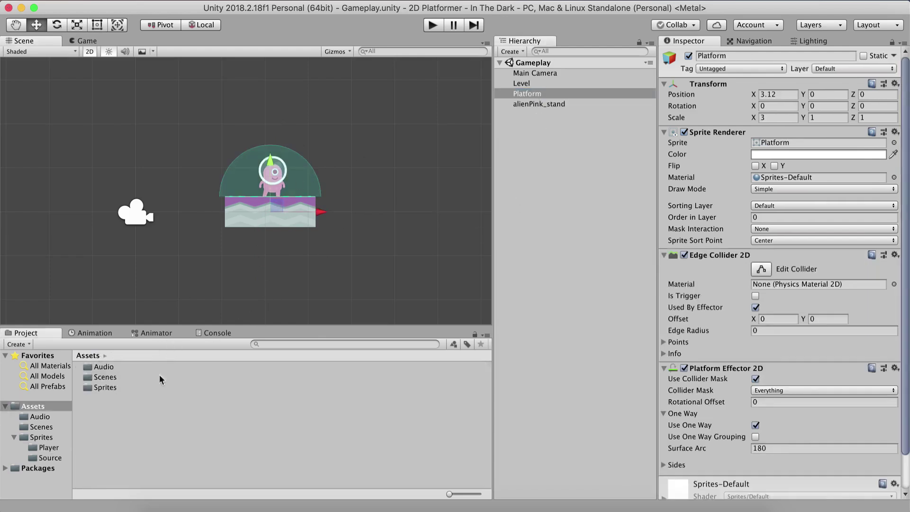
pyautogui.rightClick(105, 437)
pyautogui.moveTo(156, 223)
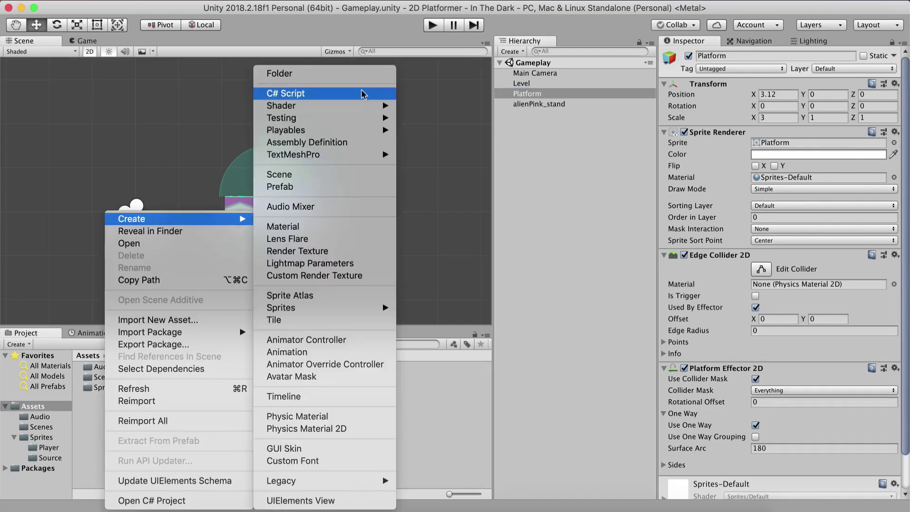
pyautogui.click(350, 74)
pyautogui.write('Prefab')
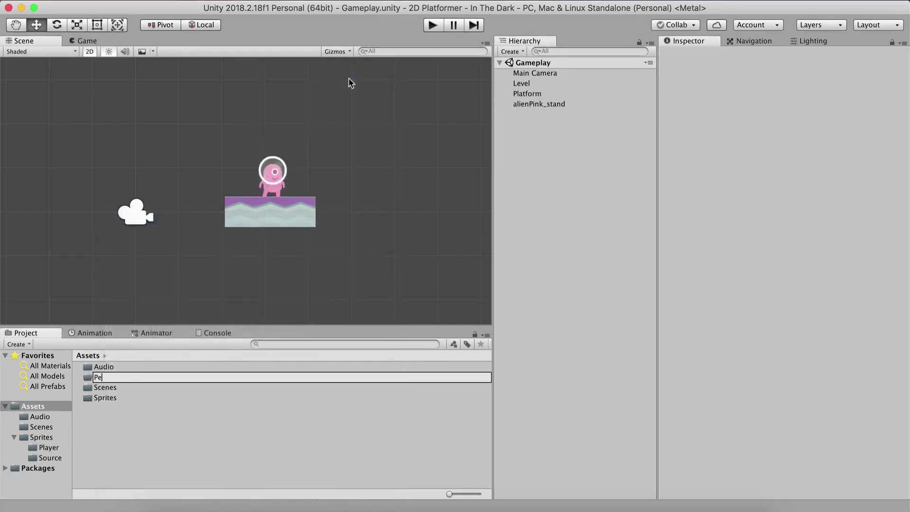
pyautogui.press('Return')
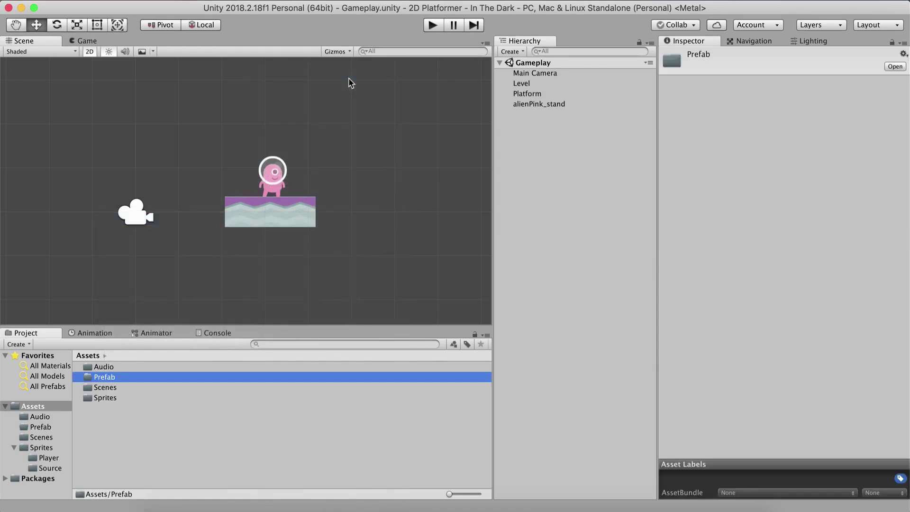
pyautogui.press('Return')
pyautogui.press('Right')
pyautogui.write('s')
pyautogui.press('Return')
# Store the scene's Platform object as a prefab inside the Prefabs folder.
pyautogui.doubleClick(100, 378)
pyautogui.moveTo(532, 94); pyautogui.dragTo(222, 390)
pyautogui.scroll(-3, 213, 206)
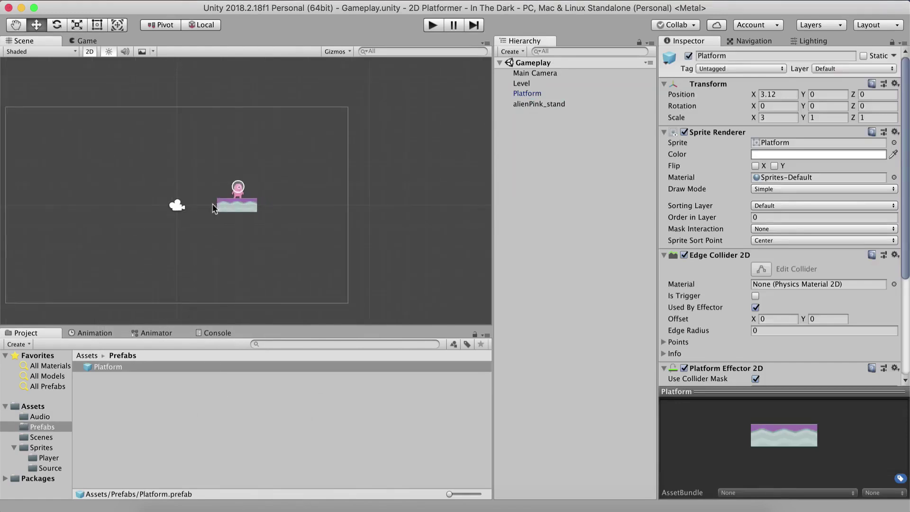
pyautogui.scroll(1, 213, 206)
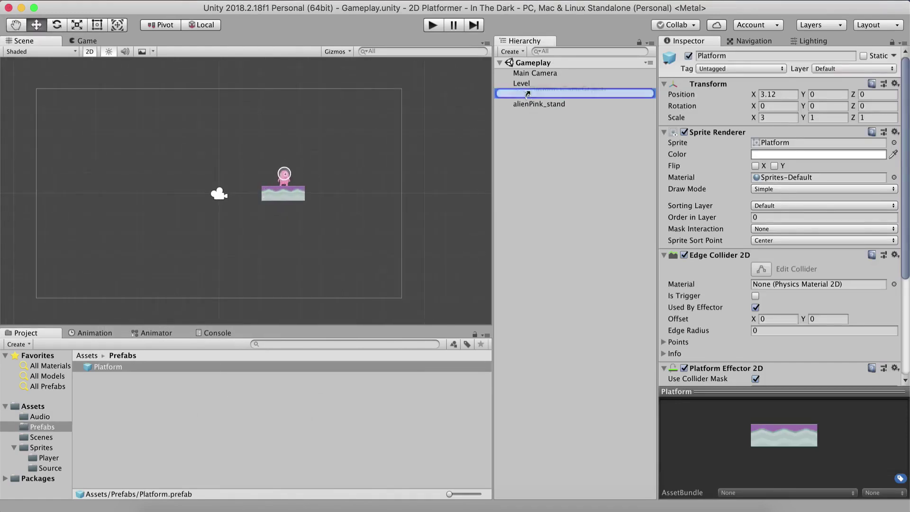
# Make the Platform a child of the Level object and set its X position to 0.
pyautogui.moveTo(527, 94); pyautogui.dragTo(530, 82)
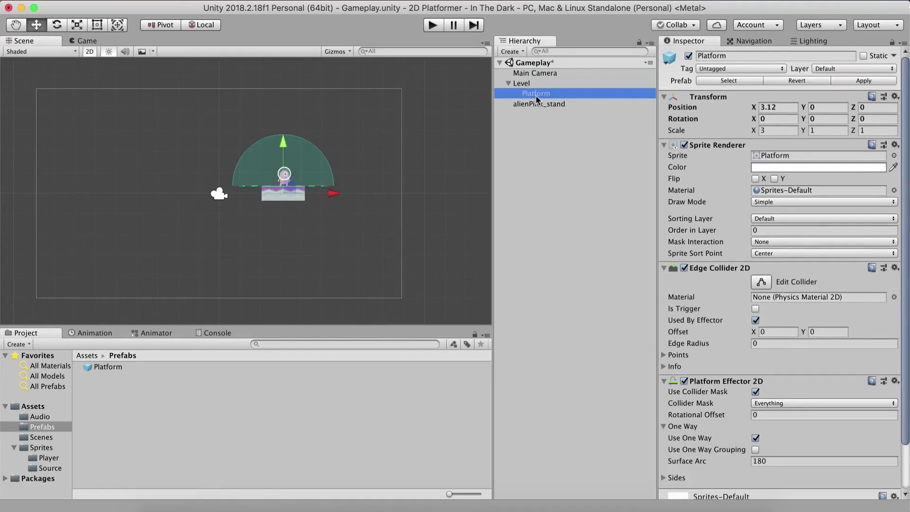
pyautogui.click(783, 107)
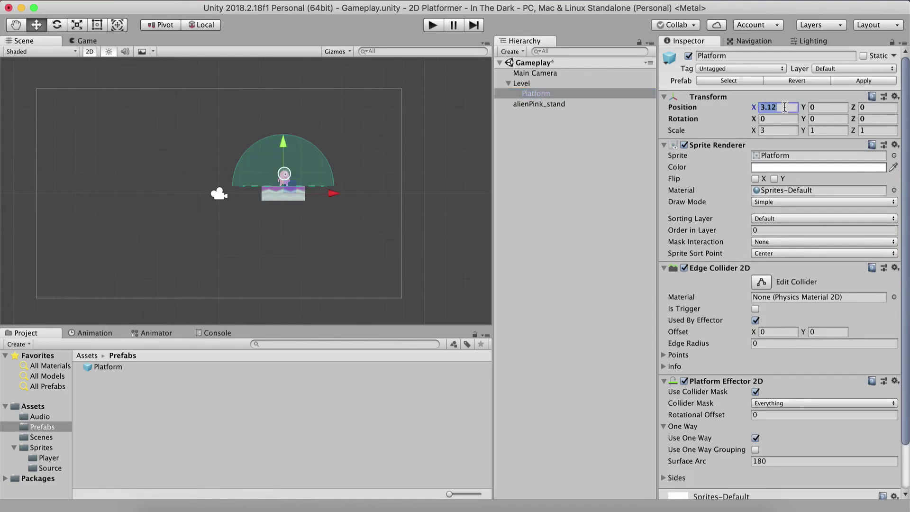
pyautogui.write('0')
pyautogui.click(822, 108)
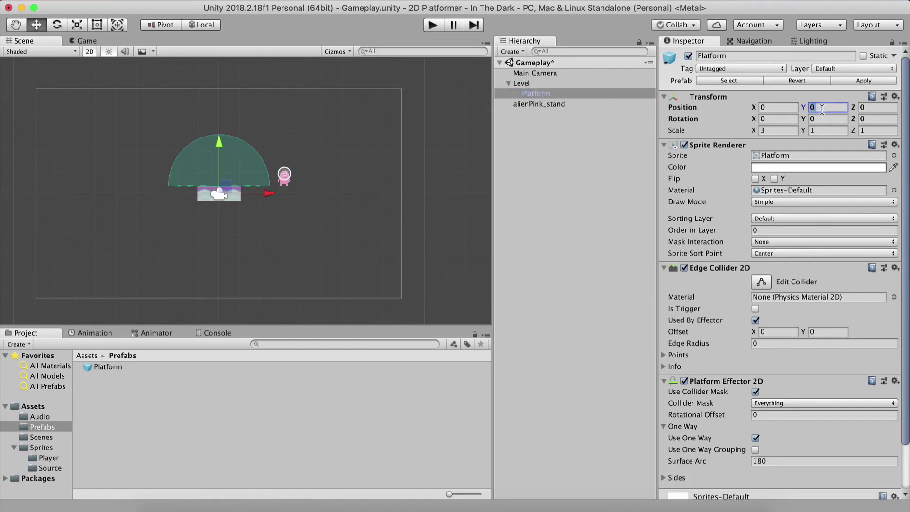
# Set the Y position of the Platform under Level to -0.58.
pyautogui.write('-.55')
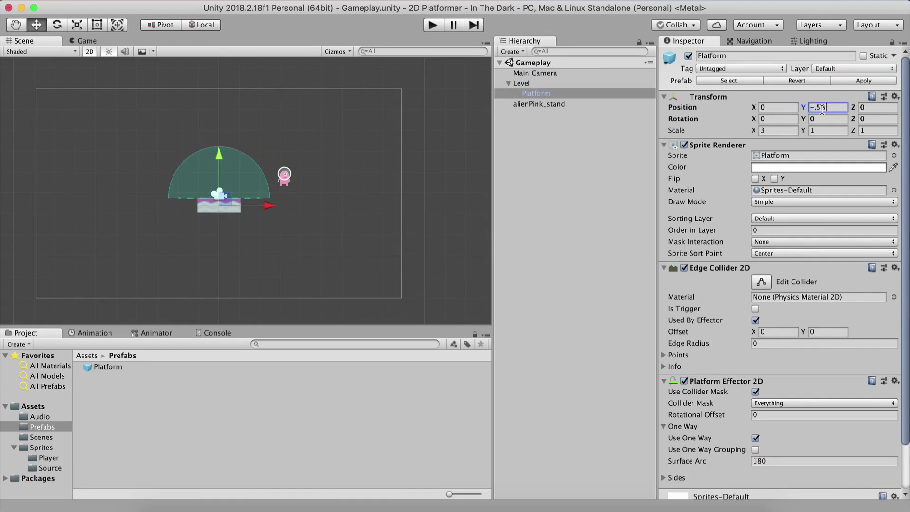
pyautogui.press('BackSpace')
pyautogui.write('8')
# Duplicate the Platform in the Level object and place the copy at X -3.51, Y -1.34.
pyautogui.click(545, 95)
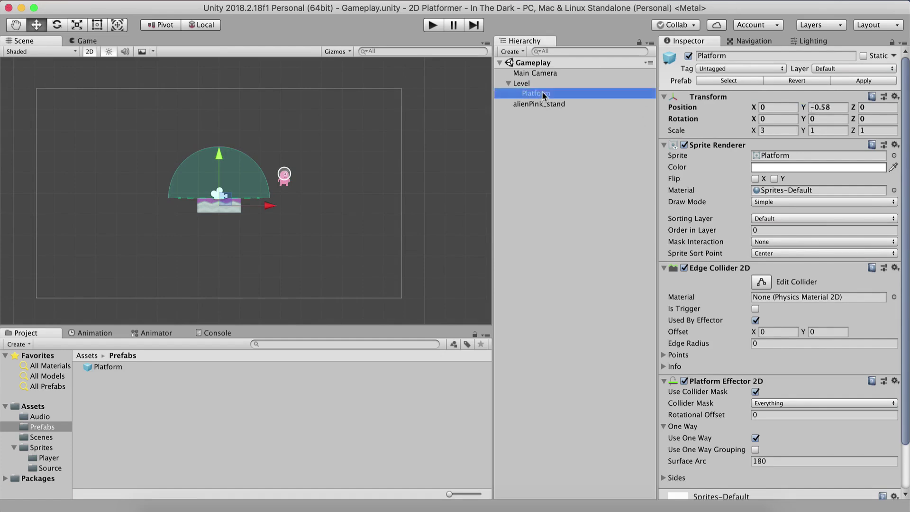
pyautogui.press('super+d')
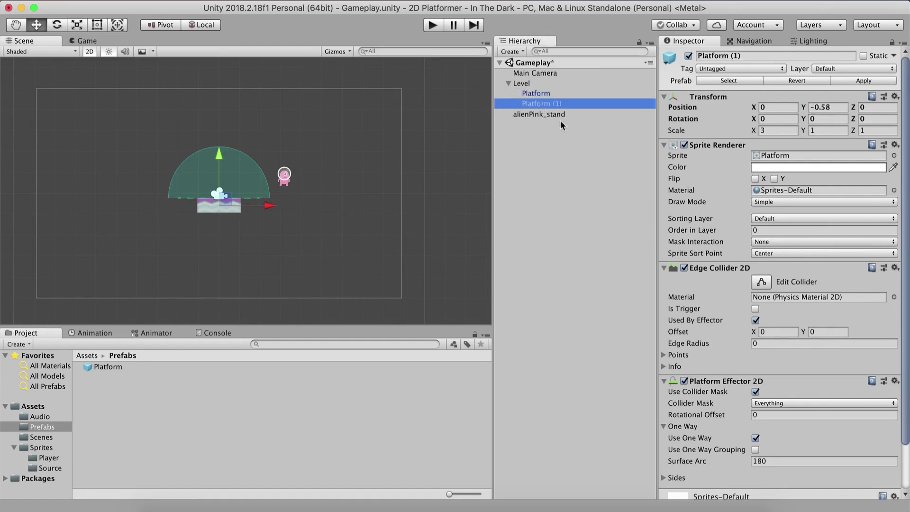
pyautogui.click(800, 116)
pyautogui.click(787, 108)
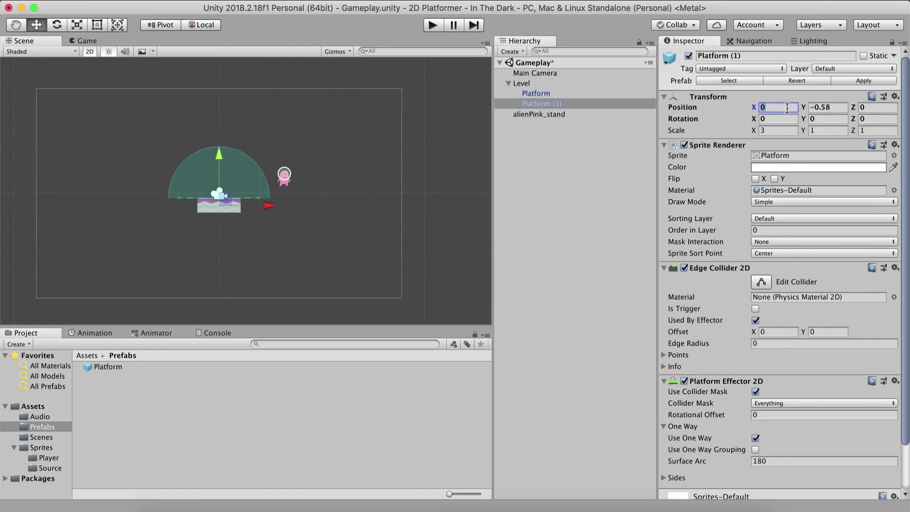
pyautogui.write('-3.')
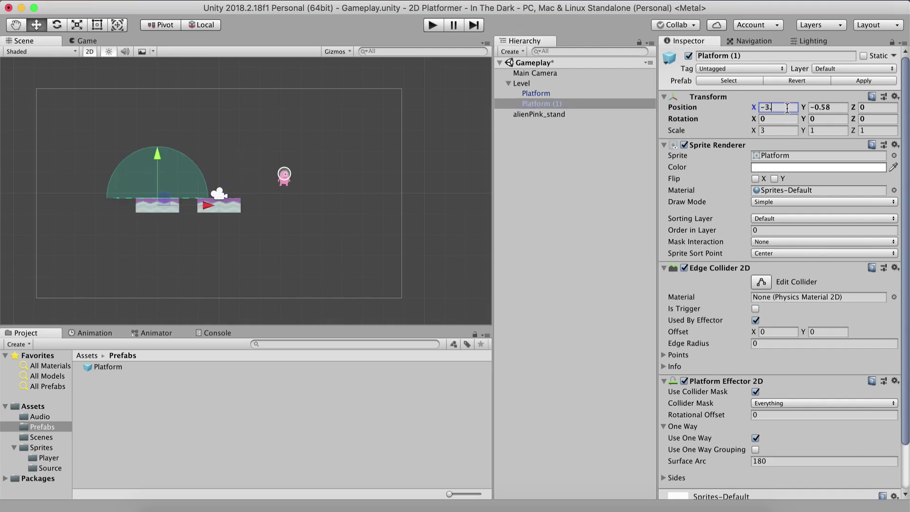
pyautogui.write('51')
pyautogui.press('Tab')
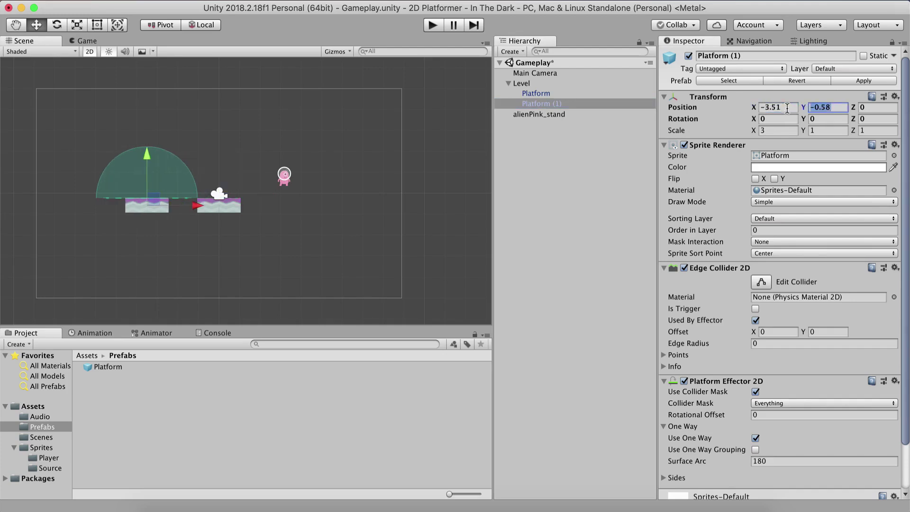
pyautogui.write('-1')
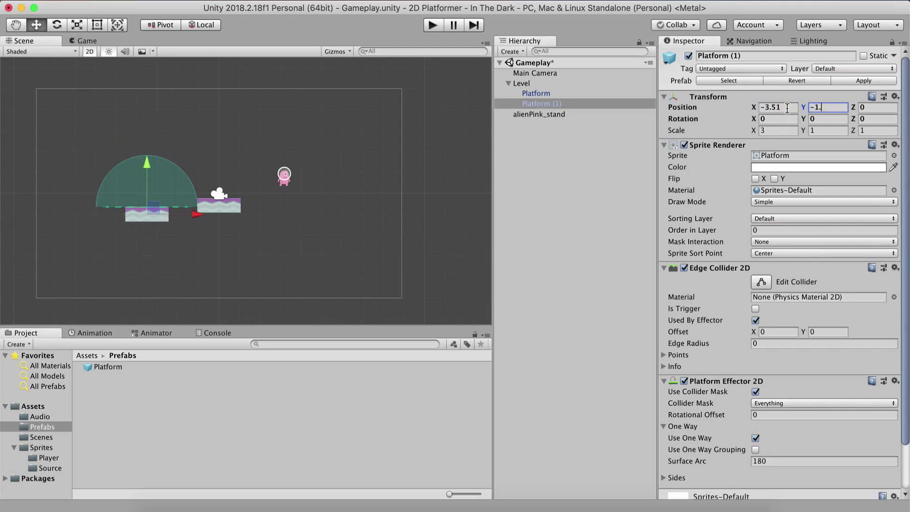
pyautogui.write('.34')
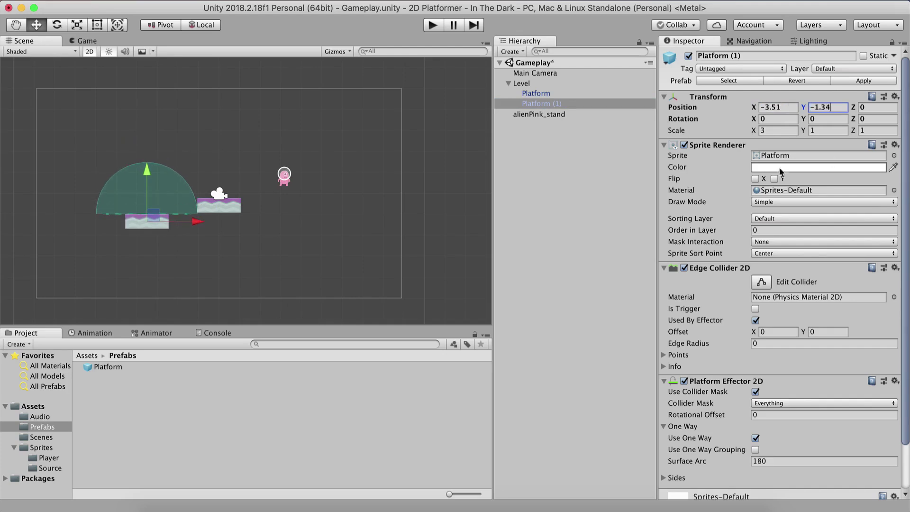
# Duplicate Platform (1) and place the copy on the other side of the original platform, at X 3.58, Y -0.93.
pyautogui.press('super+d')
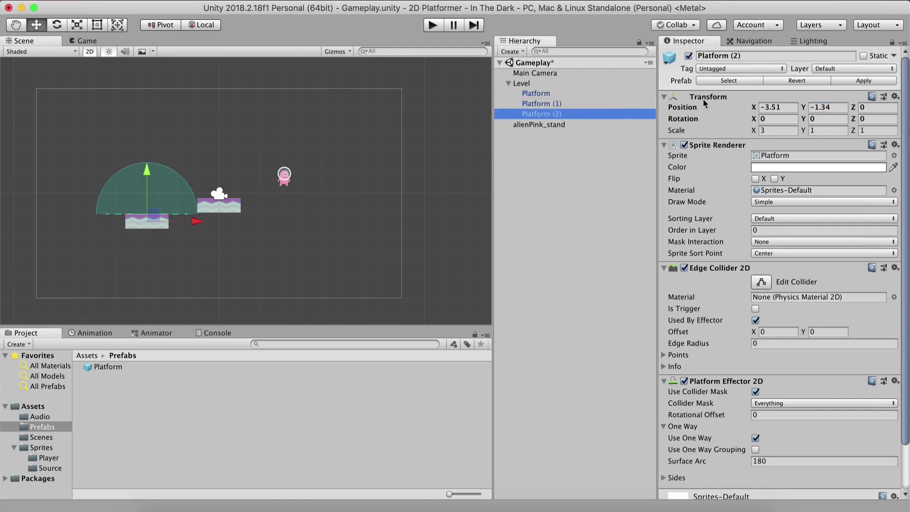
pyautogui.click(783, 106)
pyautogui.write('3.58')
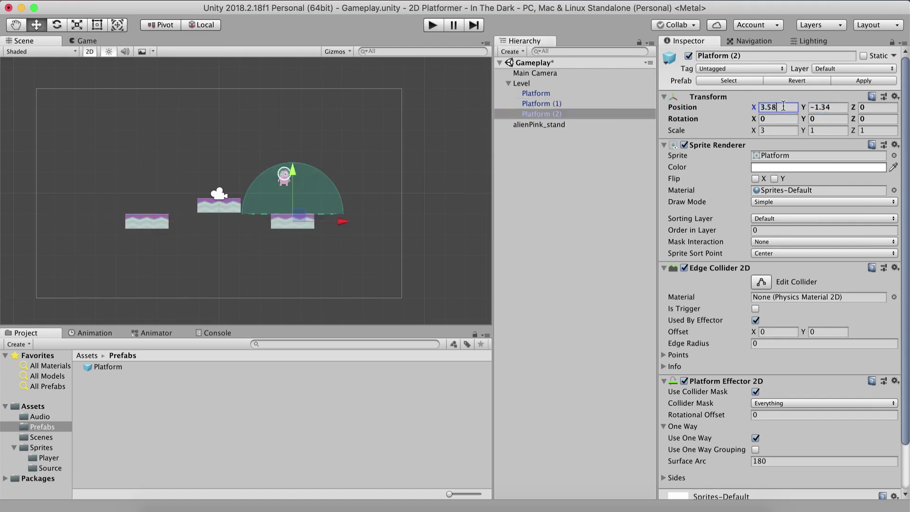
pyautogui.press('Tab')
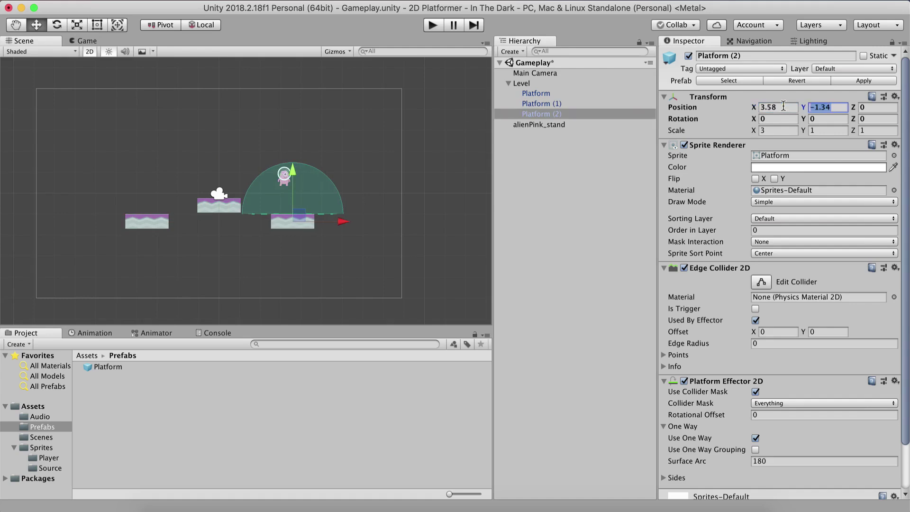
pyautogui.write('-')
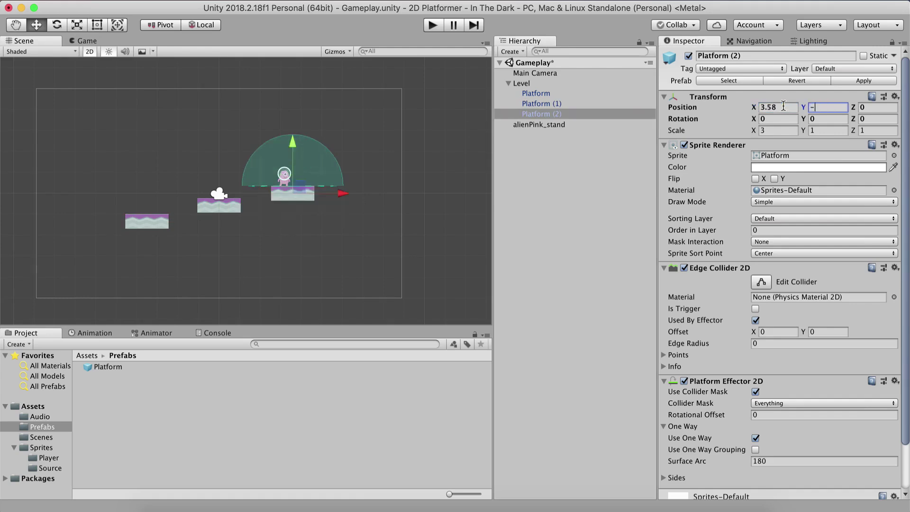
pyautogui.write('.93')
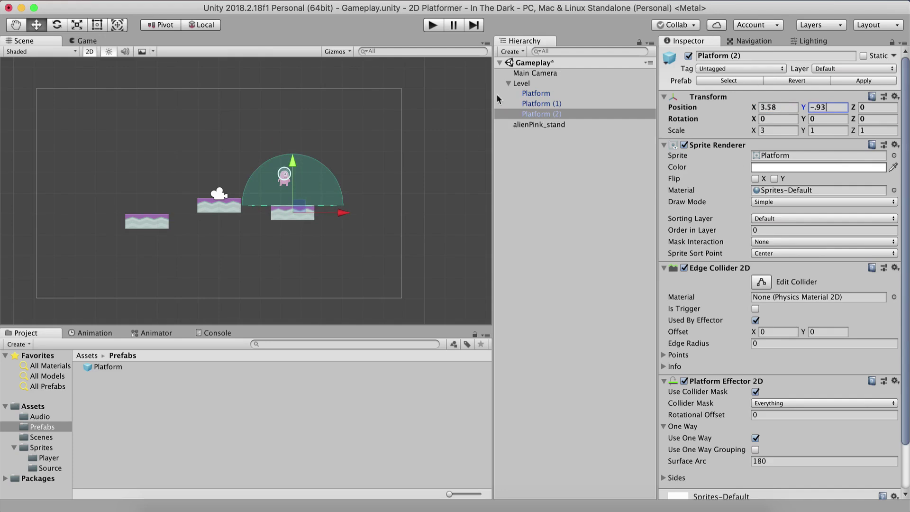
# Duplicate Platform (2) and place the copy at X 6.45, Y -0.44.
pyautogui.press('super+d')
pyautogui.click(784, 107)
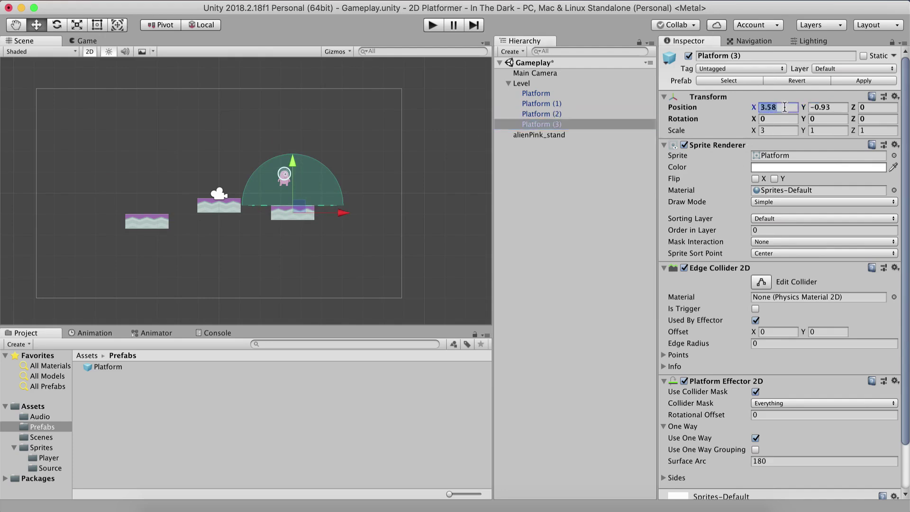
pyautogui.write('6')
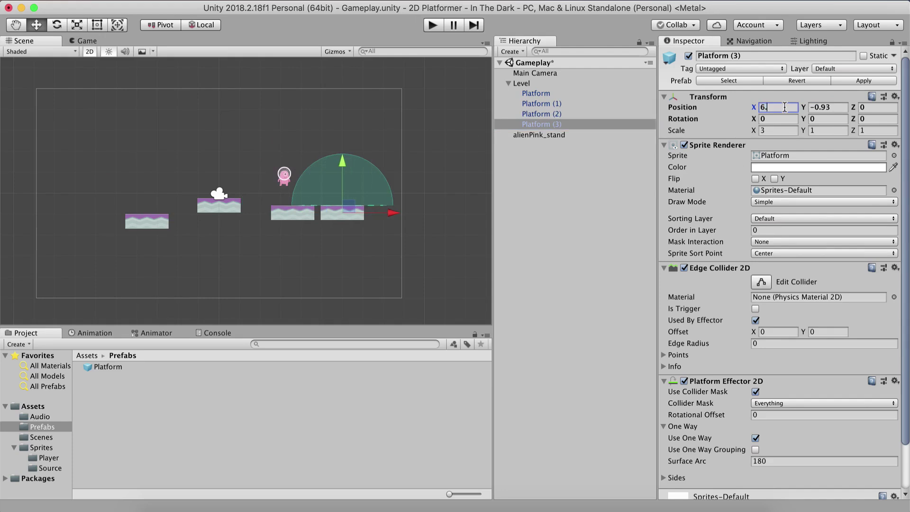
pyautogui.write('.45')
pyautogui.click(834, 107)
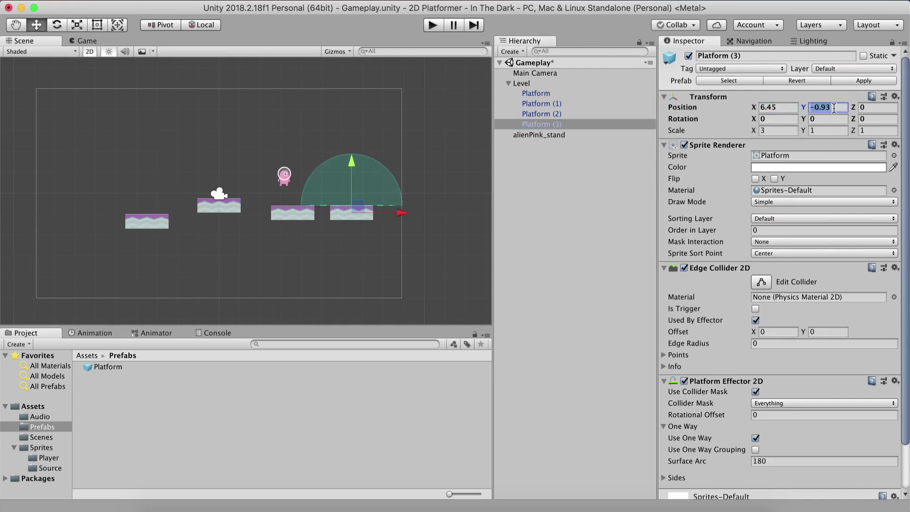
pyautogui.press('BackSpace')
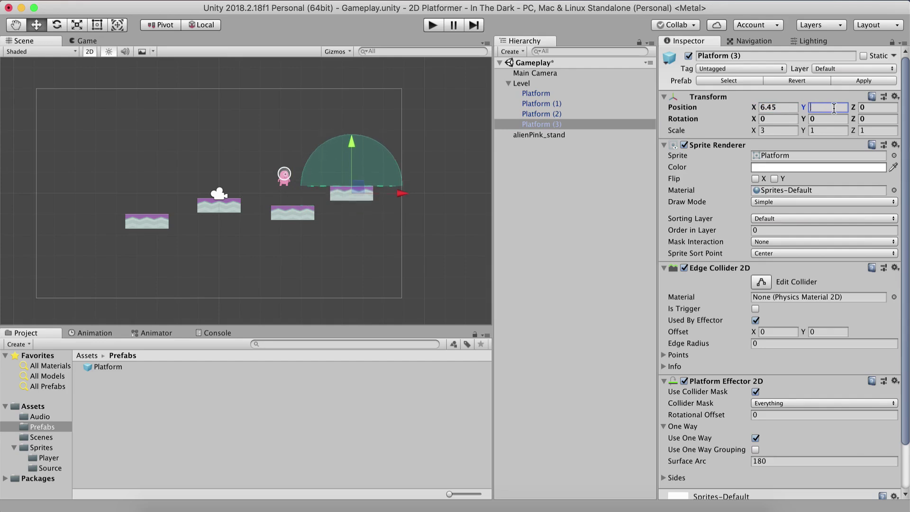
pyautogui.write('-.44')
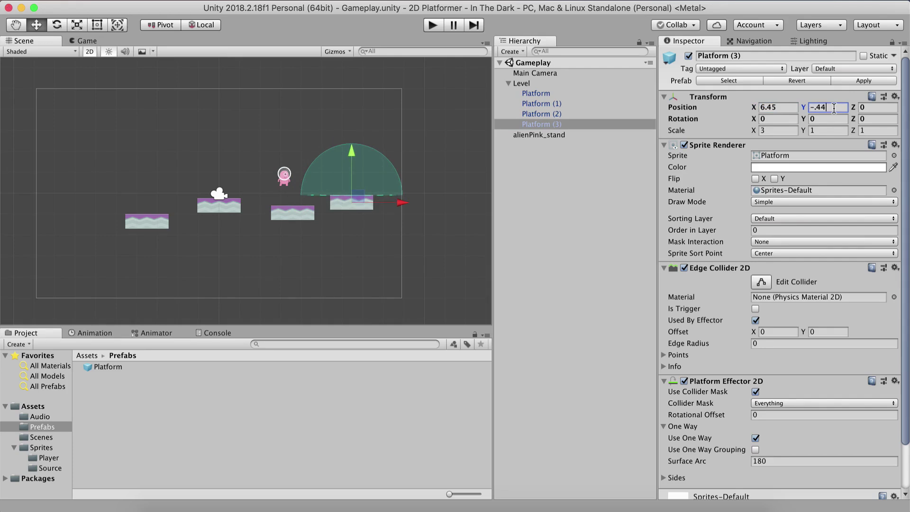
# Duplicate Platform (3), set the copy's X position to 9.59 and widen it to an X scale of 4.
pyautogui.click(555, 124)
pyautogui.press('super+d')
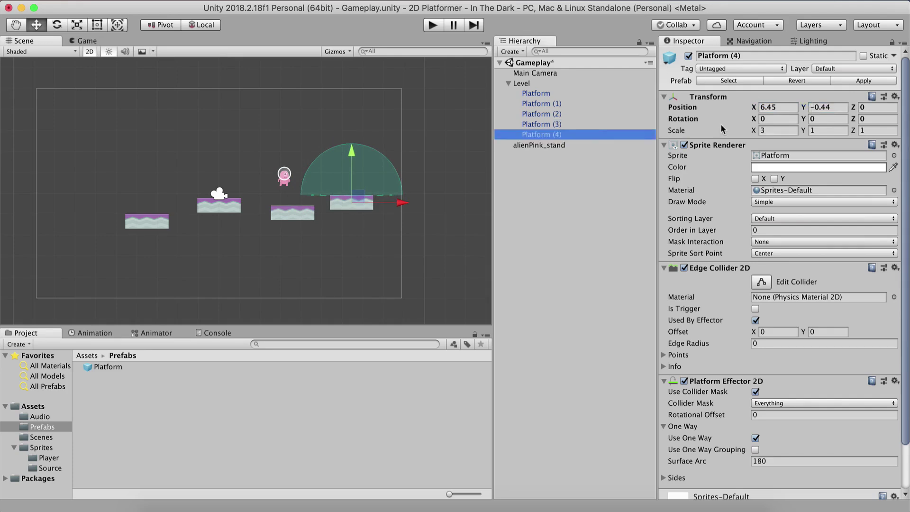
pyautogui.click(783, 108)
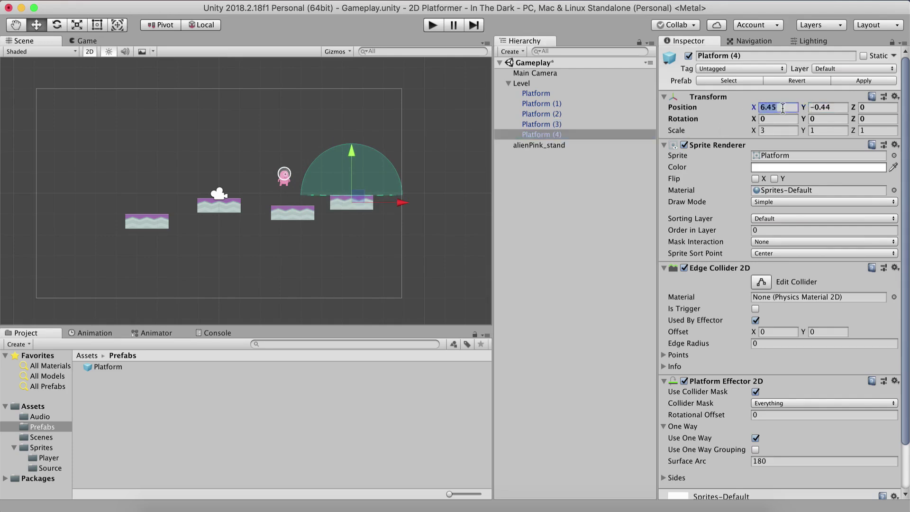
pyautogui.write('9.59')
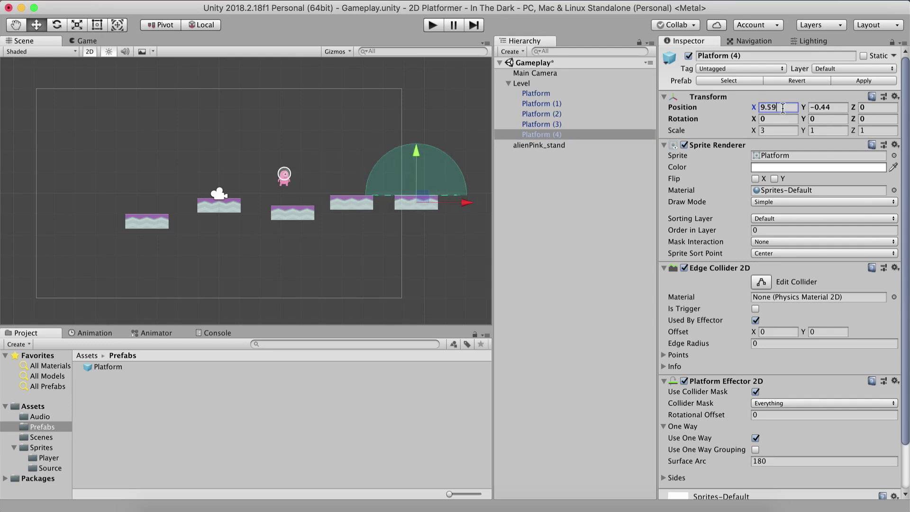
pyautogui.click(782, 131)
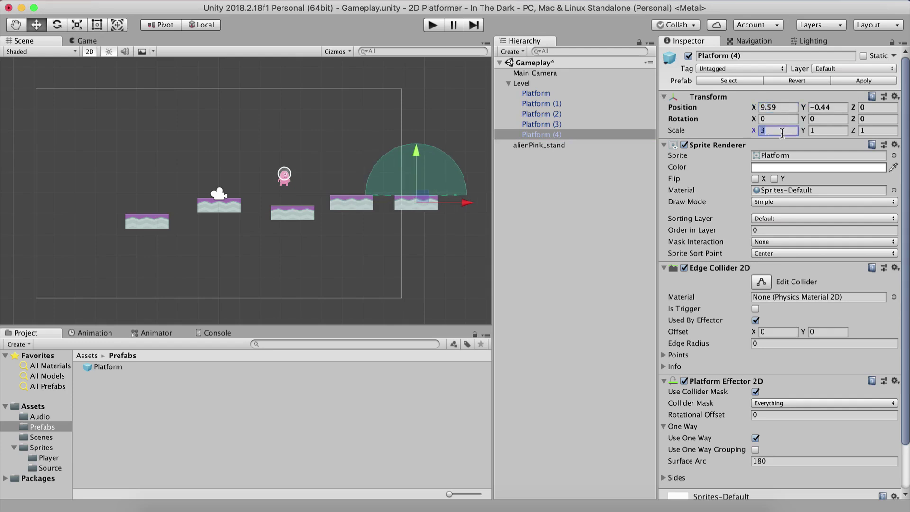
pyautogui.write('4')
pyautogui.click(825, 106)
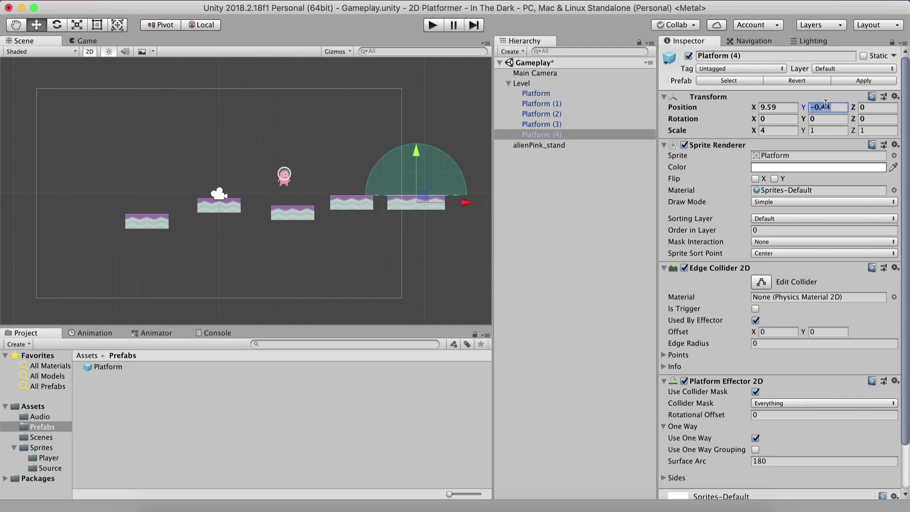
# Duplicate the wide Platform (4) and place the copy at the level's left side, at X -6.31, Y -0.56.
pyautogui.click(568, 133)
pyautogui.press('super+d')
pyautogui.click(780, 105)
pyautogui.write('-6.31')
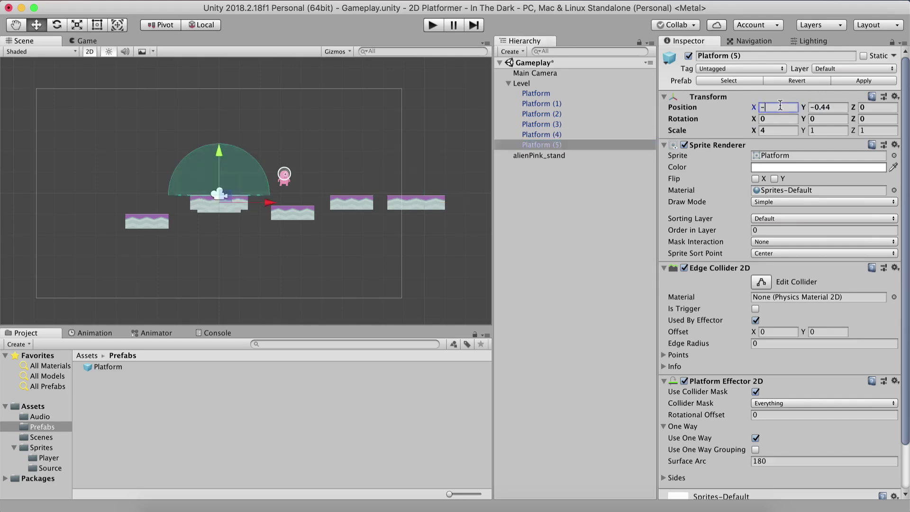
pyautogui.click(845, 109)
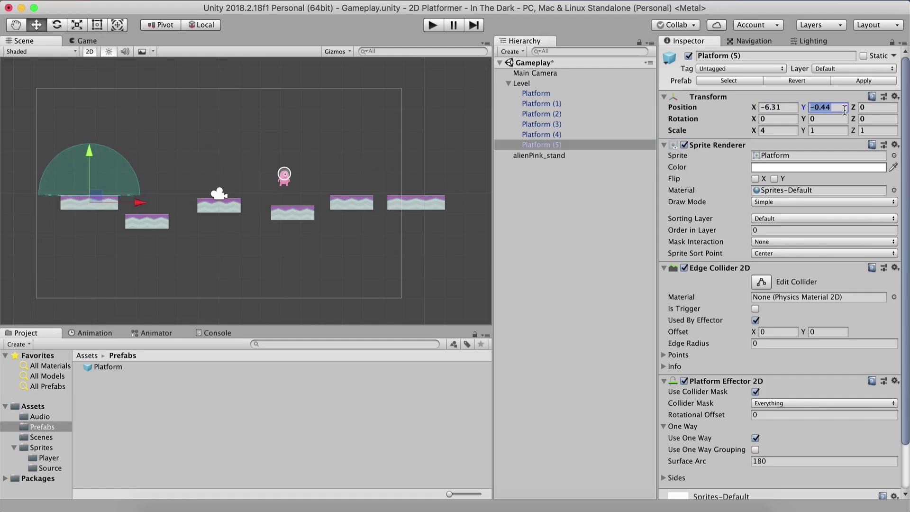
pyautogui.write('-.56')
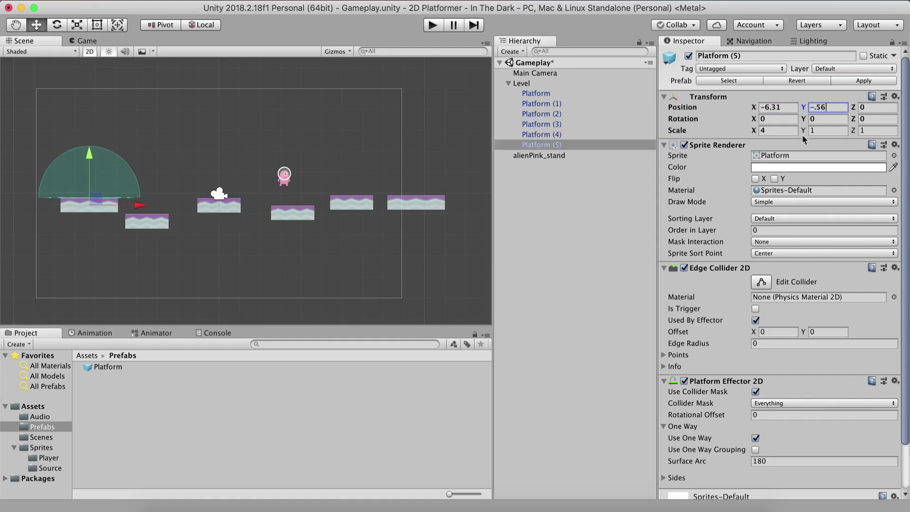
# Duplicate Platform (5) and set the copy's X position to -9.19.
pyautogui.click(605, 144)
pyautogui.press('super+d')
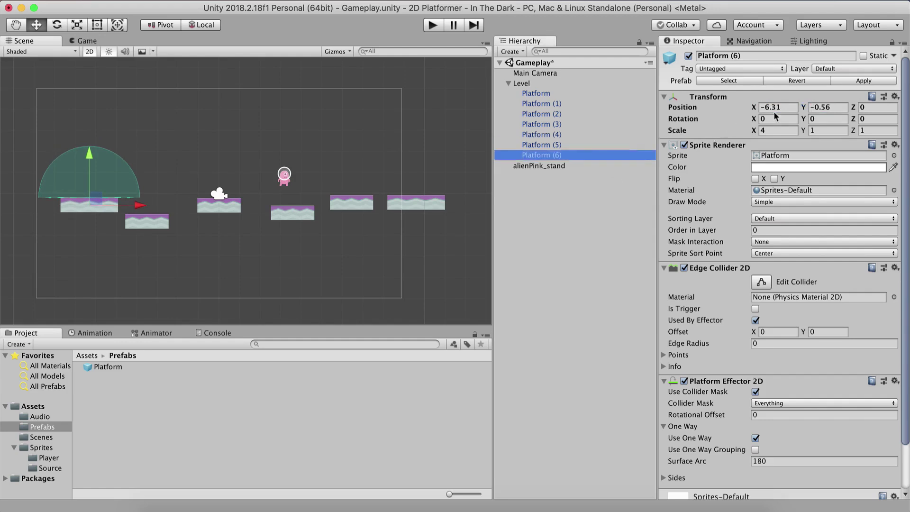
pyautogui.click(778, 107)
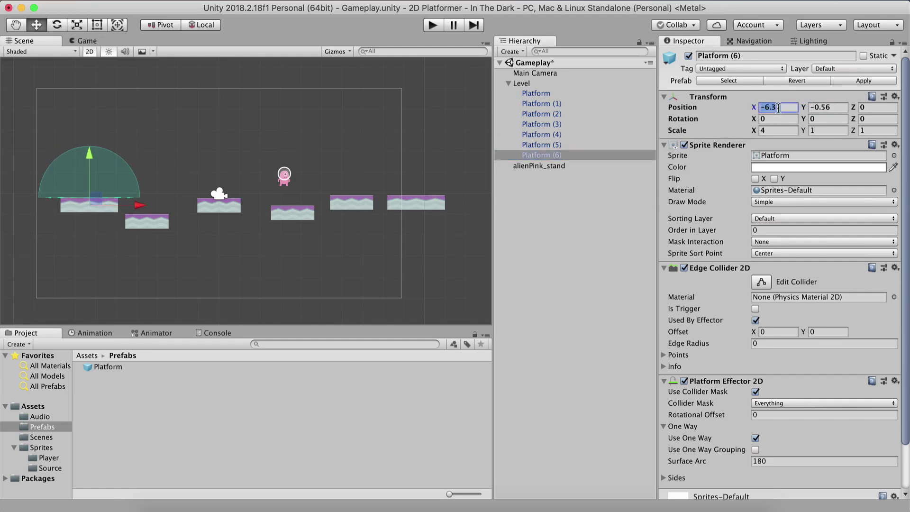
pyautogui.write('-9.1')
pyautogui.press('Tab')
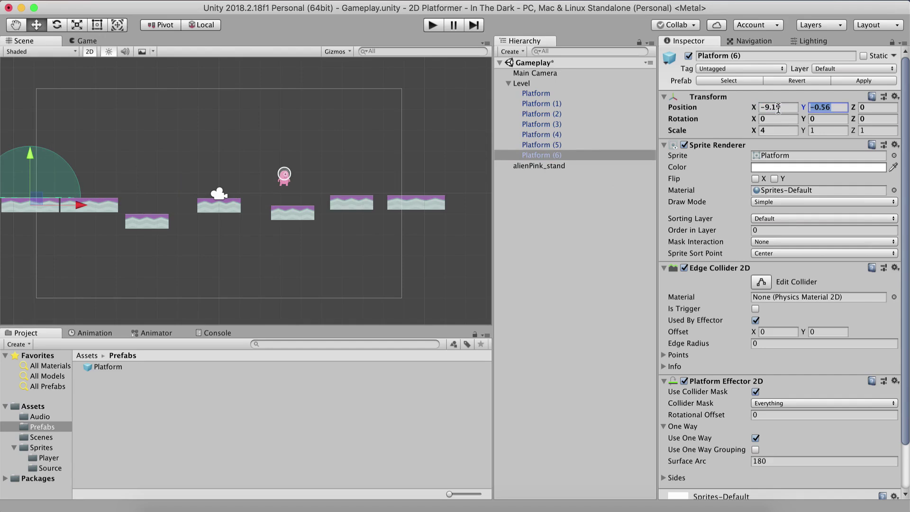
# Shift Platform (6) further left in the scene to an X position of about -10.2, leaving a gap beside its neighbour.
pyautogui.press('f')
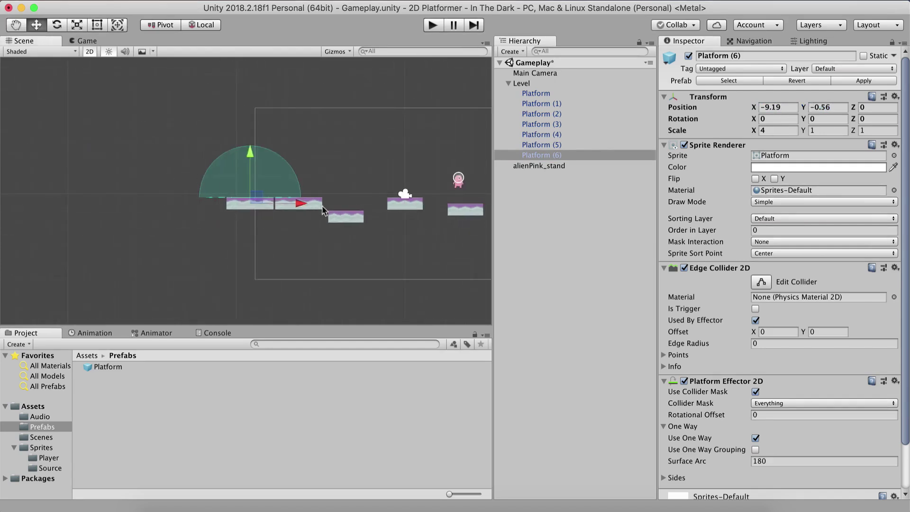
pyautogui.moveTo(281, 205); pyautogui.dragTo(290, 205)
pyautogui.scroll(-2, 290, 205)
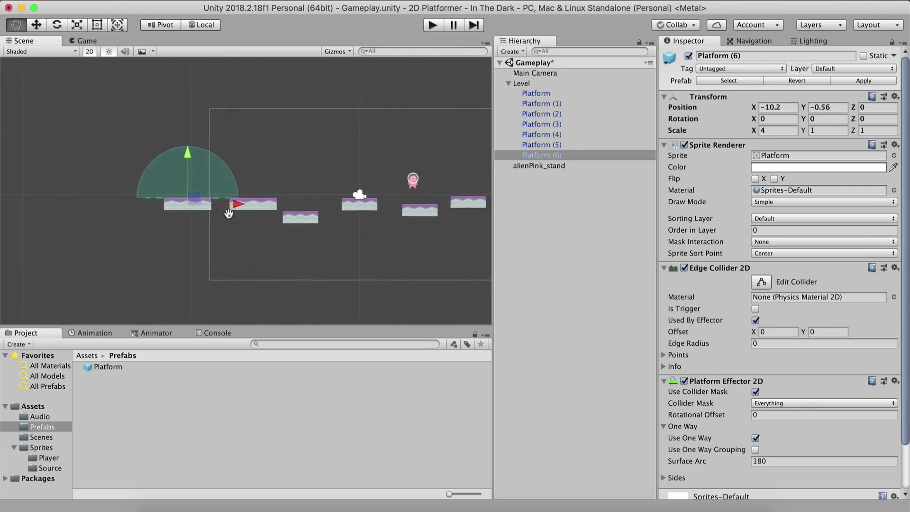
pyautogui.moveTo(290, 205); pyautogui.dragTo(204, 208, button='middle')
# Duplicate Platform (6) and move the copy further left and slightly lower, to about X -14.06, Y -1.04.
pyautogui.click(528, 166)
pyautogui.click(537, 157)
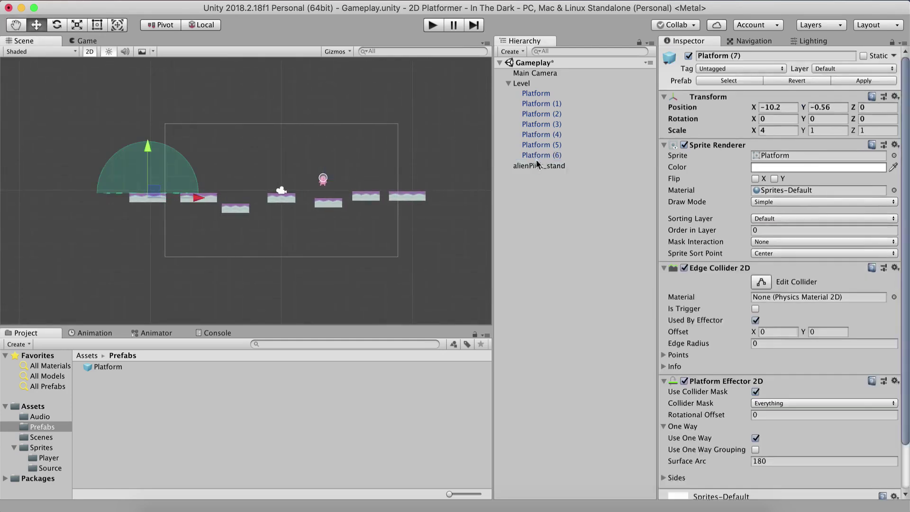
pyautogui.press('super+d')
pyautogui.moveTo(188, 199); pyautogui.dragTo(135, 192)
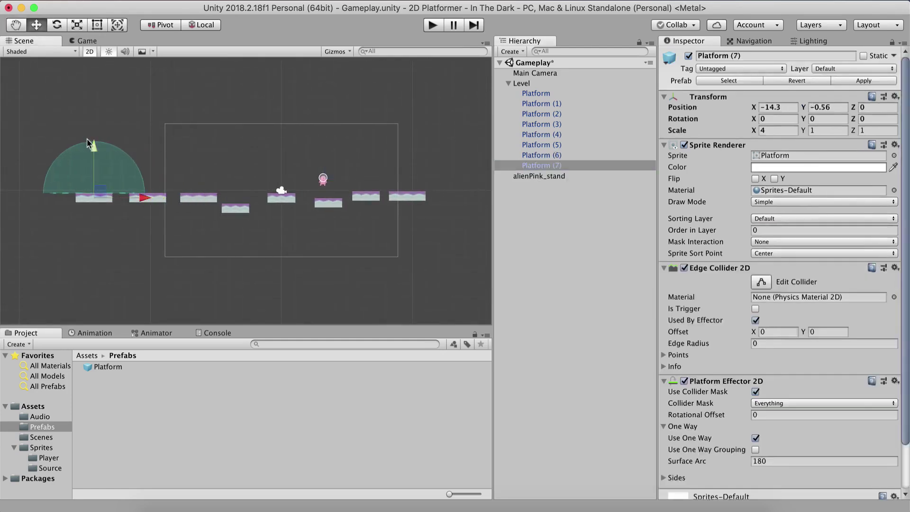
pyautogui.moveTo(87, 138); pyautogui.dragTo(99, 169)
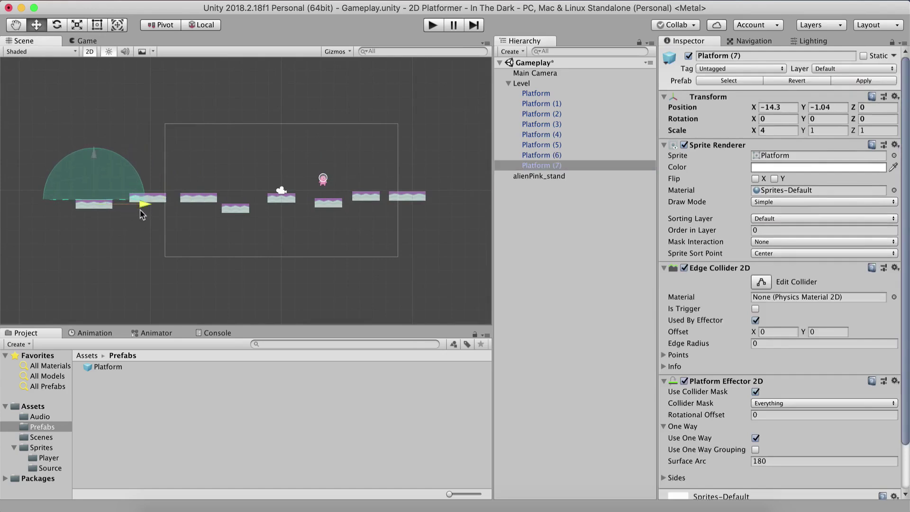
pyautogui.moveTo(140, 209); pyautogui.dragTo(143, 209)
pyautogui.moveTo(180, 251); pyautogui.dragTo(66, 251, button='middle')
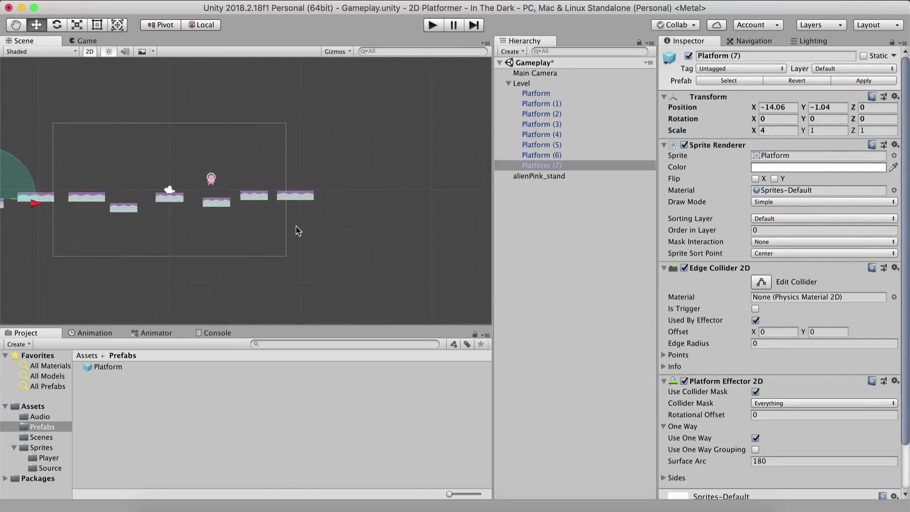
# Duplicate the wide Platform (4) and move the copy beyond the level's right end, to about X 13.45, Y 0.09.
pyautogui.click(546, 146)
pyautogui.click(544, 135)
pyautogui.press('super+d')
pyautogui.moveTo(336, 196); pyautogui.dragTo(406, 196)
pyautogui.moveTo(403, 196); pyautogui.dragTo(271, 206, button='middle')
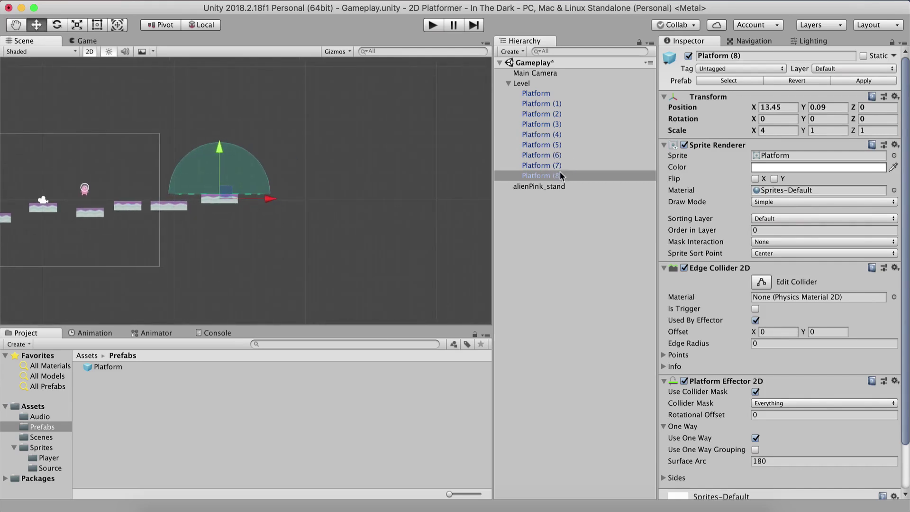
# Duplicate Platform (8) and move the copy further right, to an X position of about 17.21.
pyautogui.press('super+d')
pyautogui.moveTo(266, 198); pyautogui.dragTo(305, 198)
pyautogui.scroll(-2, 285, 204)
pyautogui.moveTo(189, 218); pyautogui.dragTo(360, 218, button='middle')
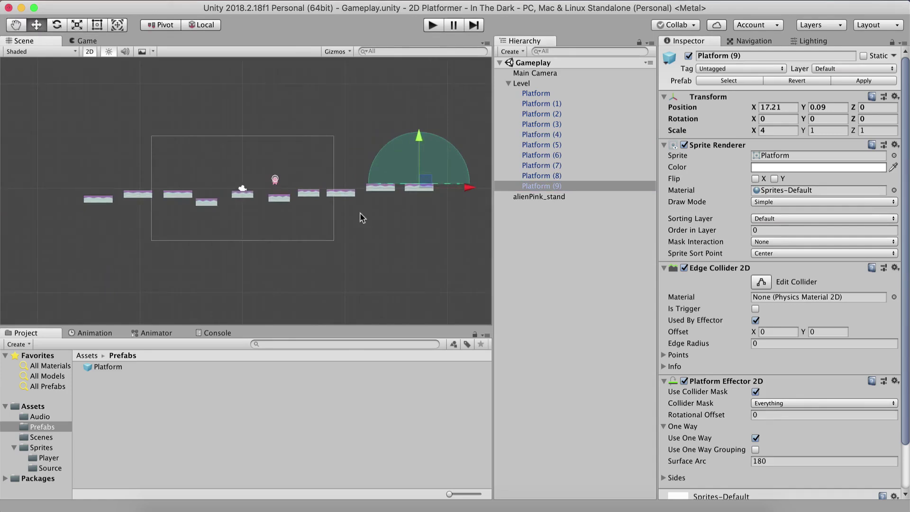
# Place alienPink_stand just above the central platform, at X 0 and about Y 0.59.
pyautogui.click(543, 198)
pyautogui.click(796, 95)
pyautogui.write('0')
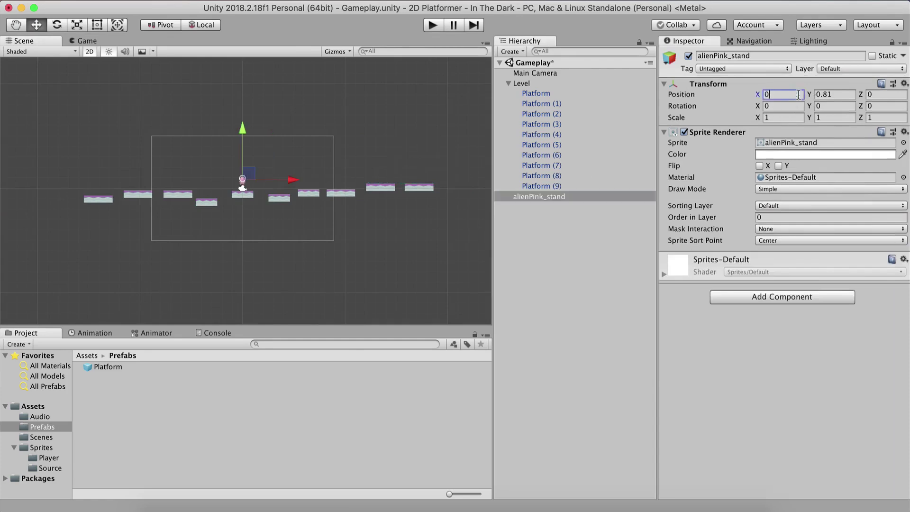
pyautogui.press('Tab')
pyautogui.write('0')
pyautogui.moveTo(241, 150); pyautogui.dragTo(231, 126)
pyautogui.scroll(2, 250, 191)
pyautogui.scroll(3, 250, 191)
pyautogui.scroll(-3, 265, 189)
pyautogui.scroll(1, 270, 237)
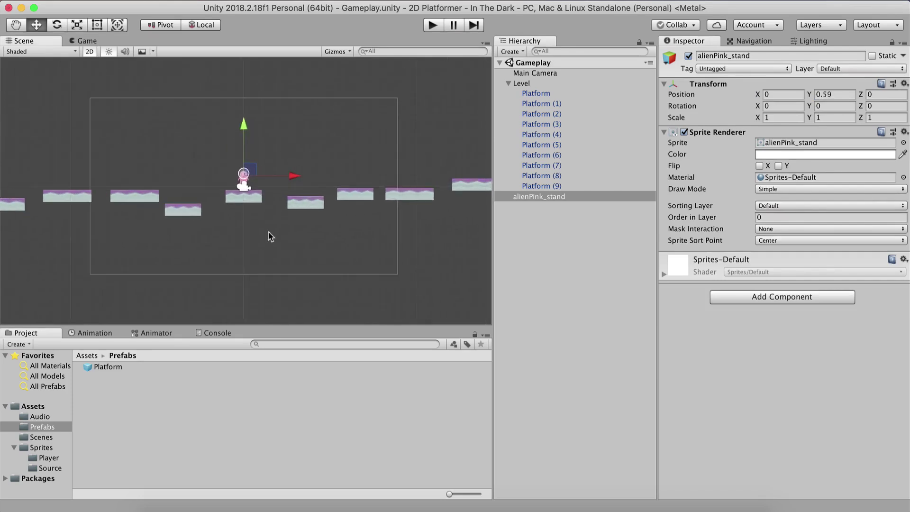
# Set the Main Camera's orthographic size to 4, keep the Game view at 1280x720 and save the scene.
pyautogui.click(83, 42)
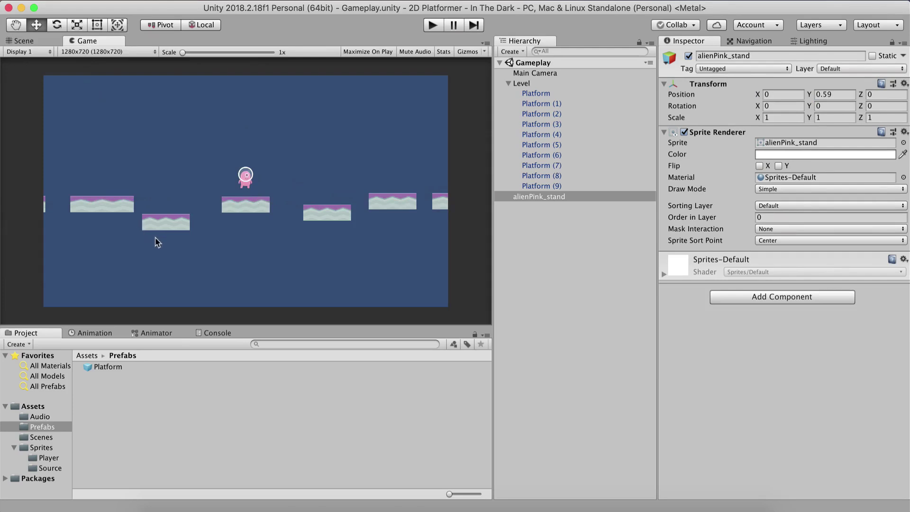
pyautogui.click(549, 74)
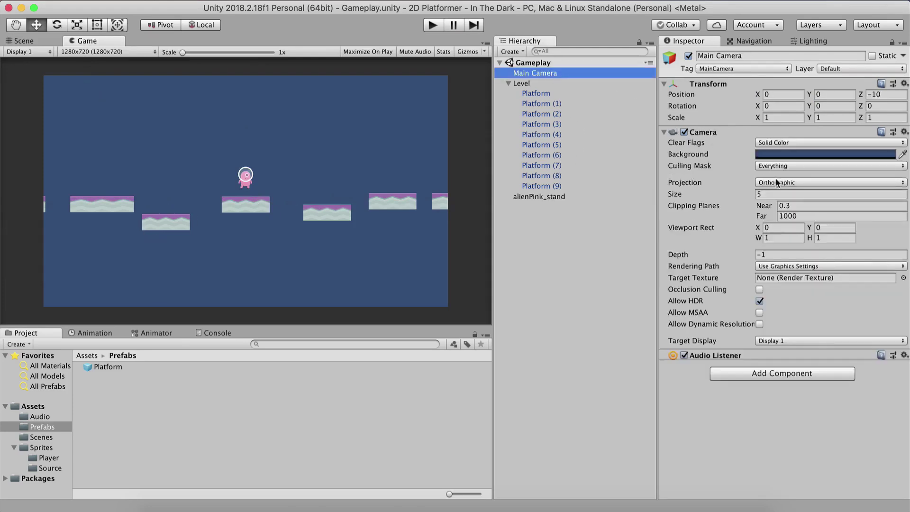
pyautogui.click(783, 194)
pyautogui.press('BackSpace')
pyautogui.write('4')
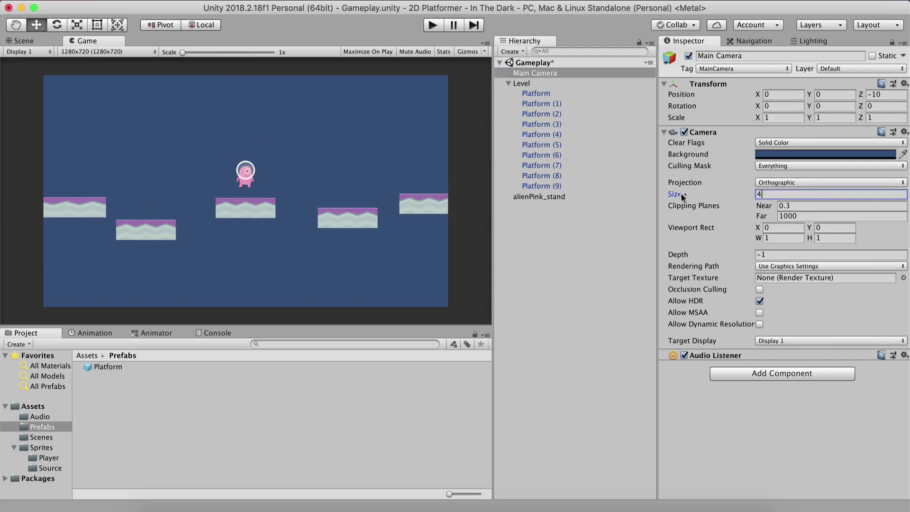
pyautogui.click(88, 52)
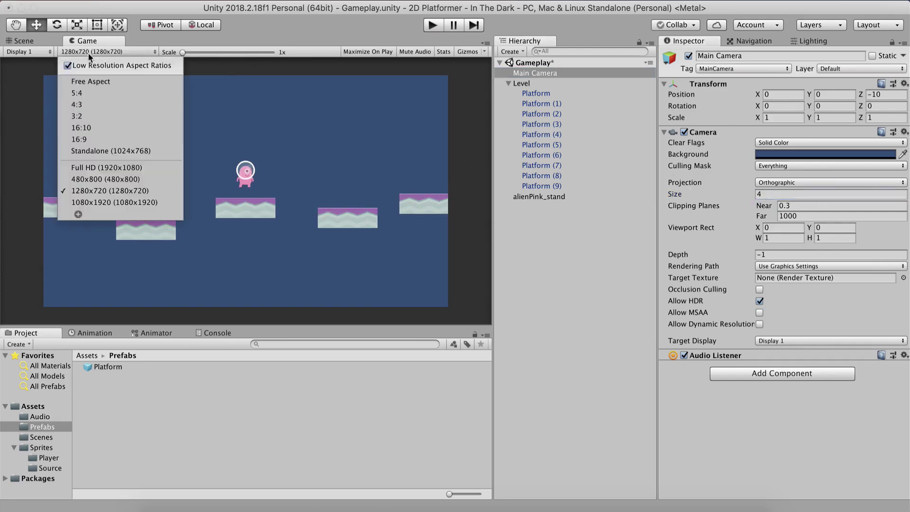
pyautogui.click(89, 193)
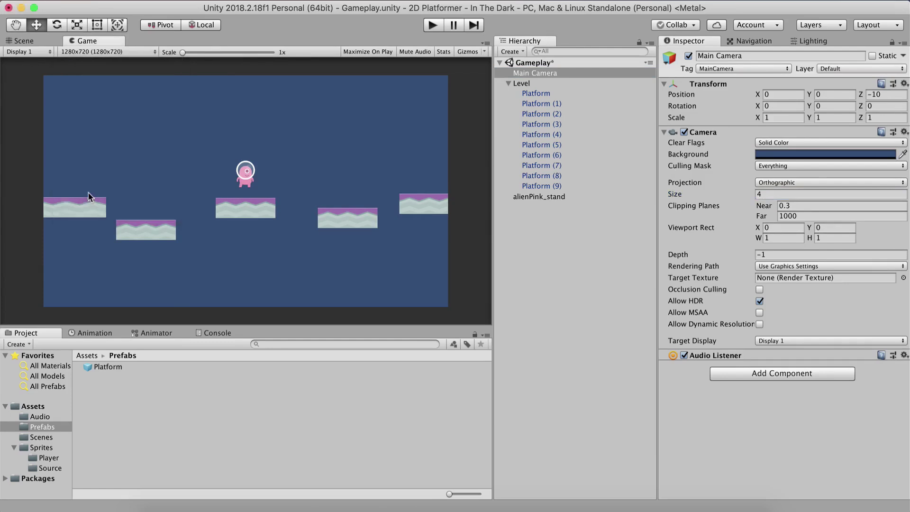
pyautogui.press('super+s')
# Rename the alienPink_stand object as Alien.
pyautogui.click(543, 197)
pyautogui.press('Return')
pyautogui.write('Alien')
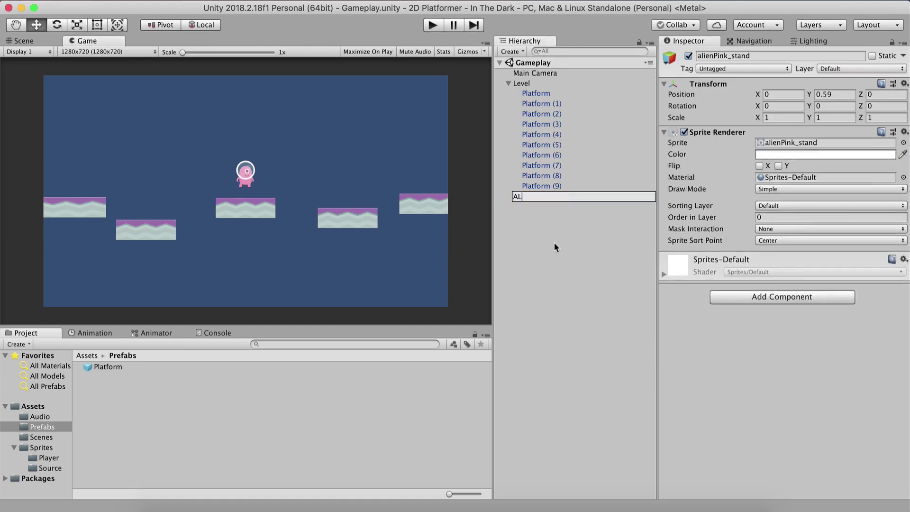
pyautogui.press('Return')
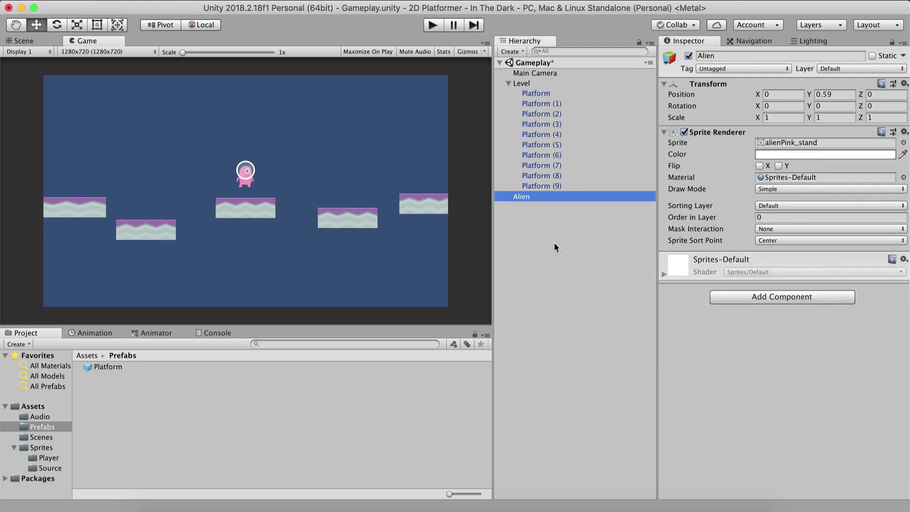
# Add a Box Collider 2D to the Alien and set the collider's X size to 0.39.
pyautogui.click(770, 295)
pyautogui.write('box')
pyautogui.press('Down')
pyautogui.press('Return')
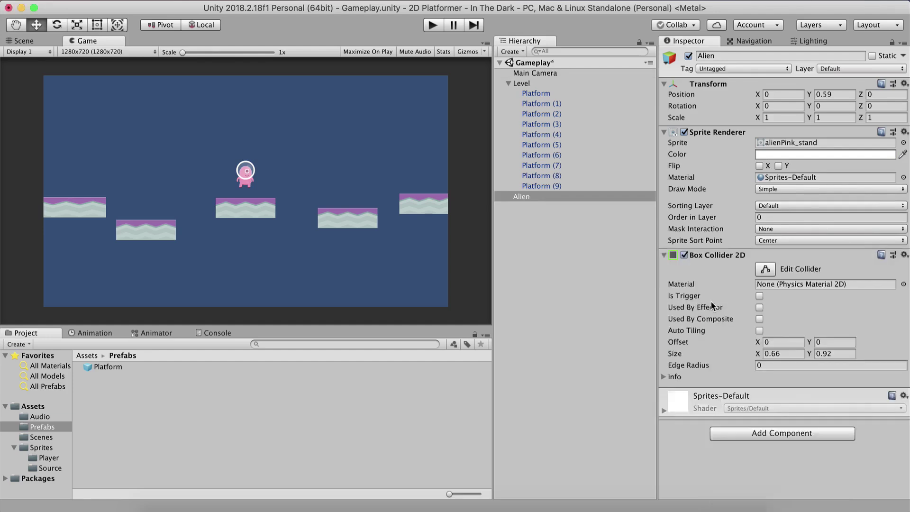
pyautogui.click(18, 42)
pyautogui.press('f')
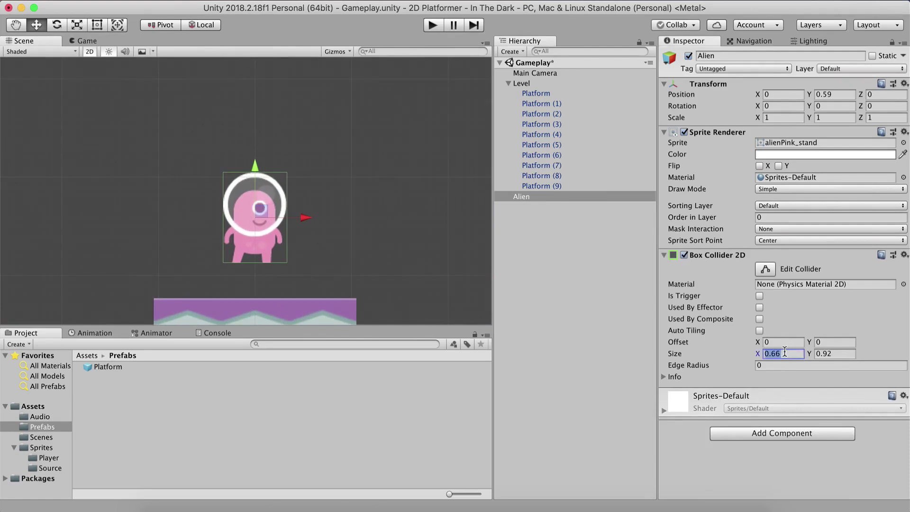
pyautogui.write('.39')
# Add a Rigidbody 2D to the Alien and freeze its Z rotation.
pyautogui.click(766, 435)
pyautogui.write('rigi')
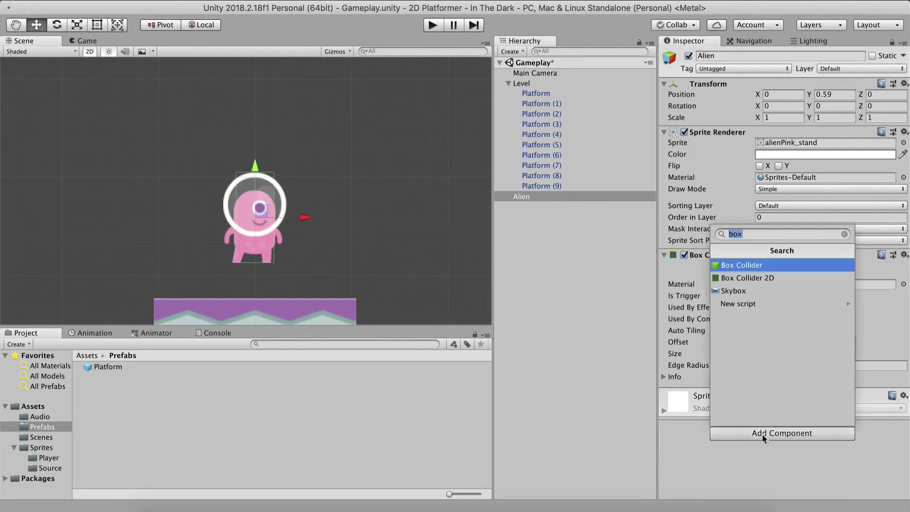
pyautogui.press('Down')
pyautogui.press('Return')
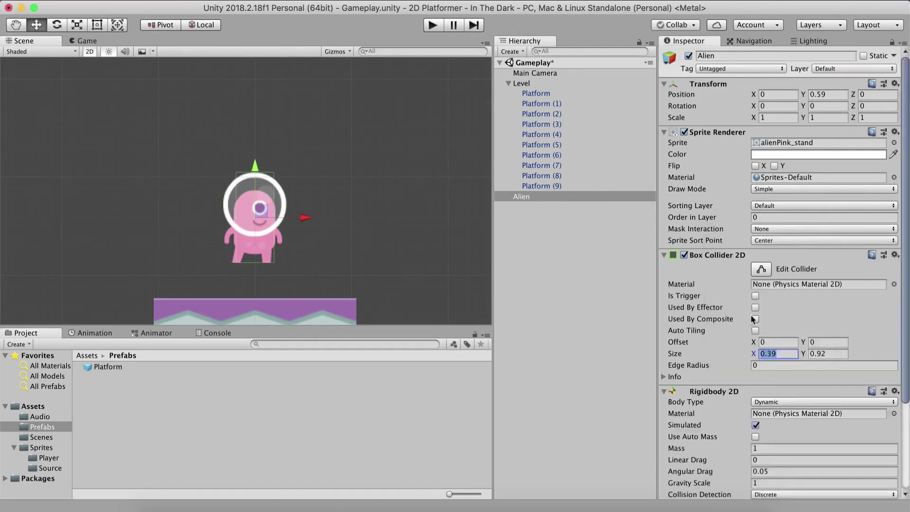
pyautogui.scroll(-3, 746, 314)
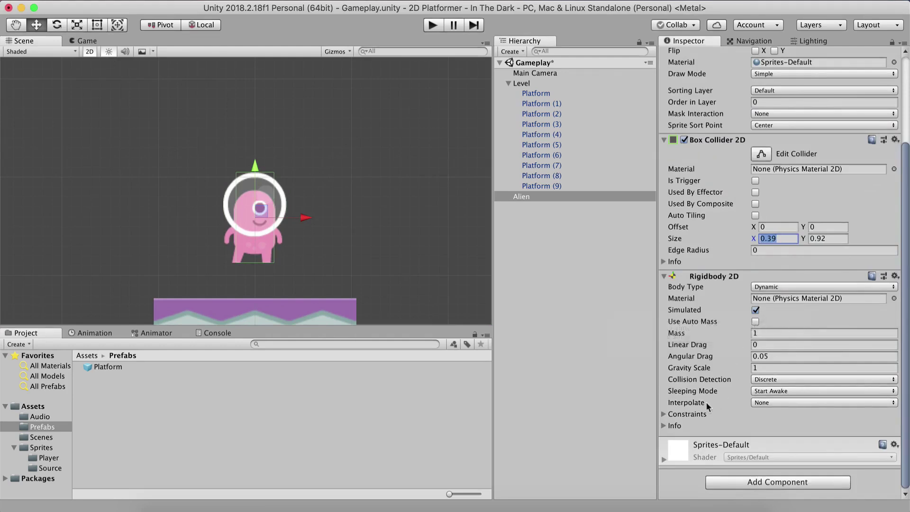
pyautogui.click(694, 414)
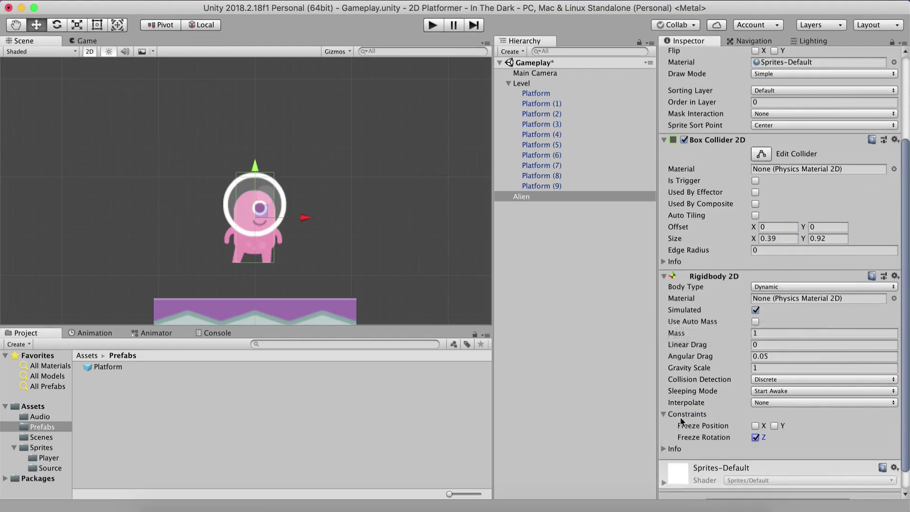
pyautogui.click(663, 412)
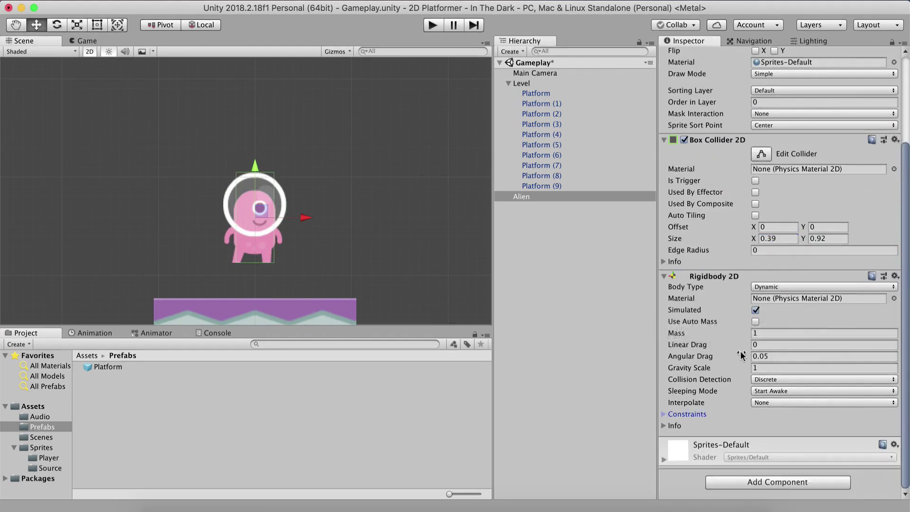
pyautogui.click(689, 414)
pyautogui.click(691, 415)
# Add an Animator component to the Alien.
pyautogui.click(751, 480)
pyautogui.write('anim')
pyautogui.press('Down')
pyautogui.press('Return')
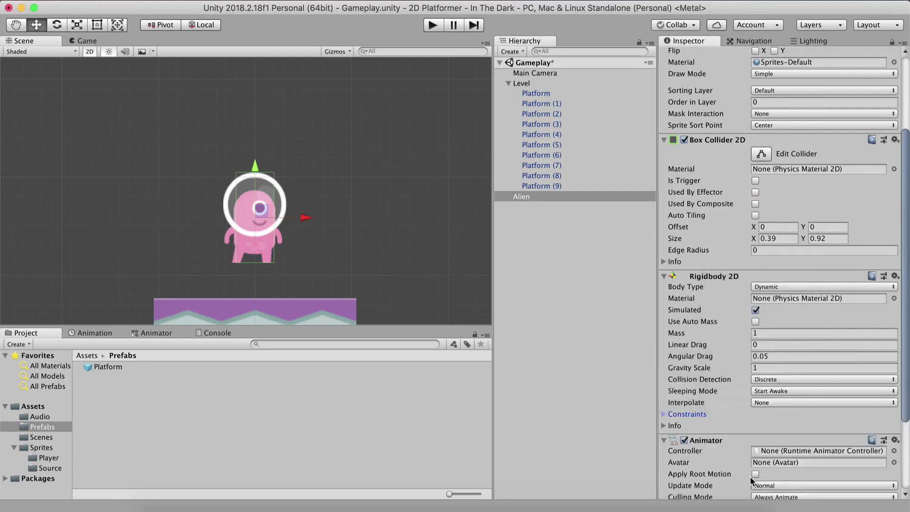
# Create a folder named Animations in the project's Assets folder.
pyautogui.click(88, 356)
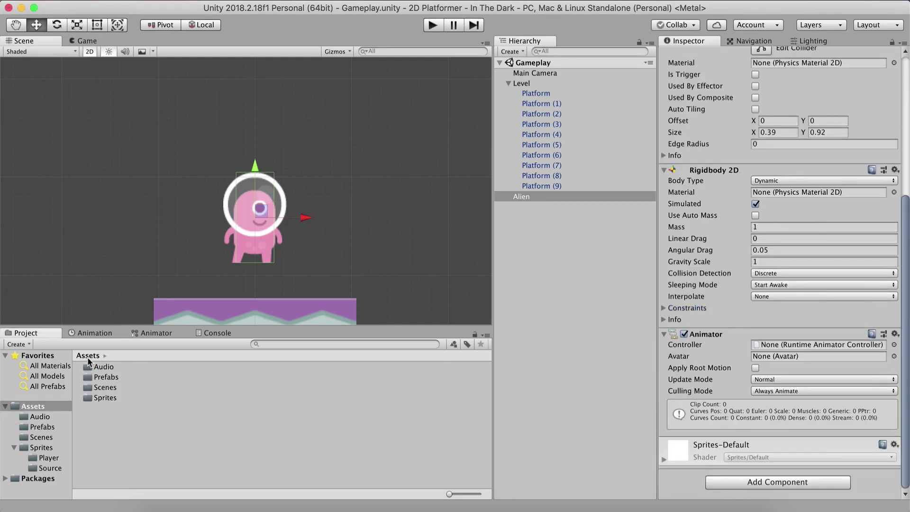
pyautogui.rightClick(93, 434)
pyautogui.moveTo(147, 219)
pyautogui.click(293, 75)
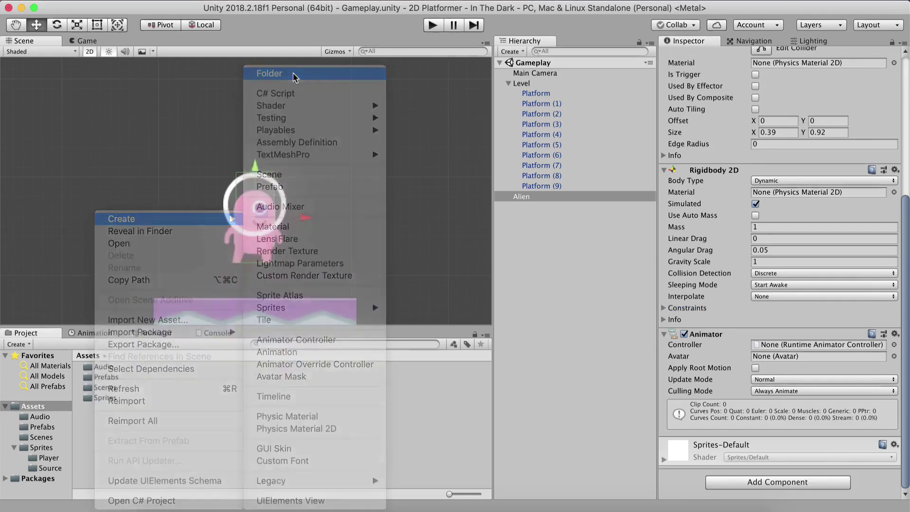
pyautogui.write('Animations')
pyautogui.press('Return')
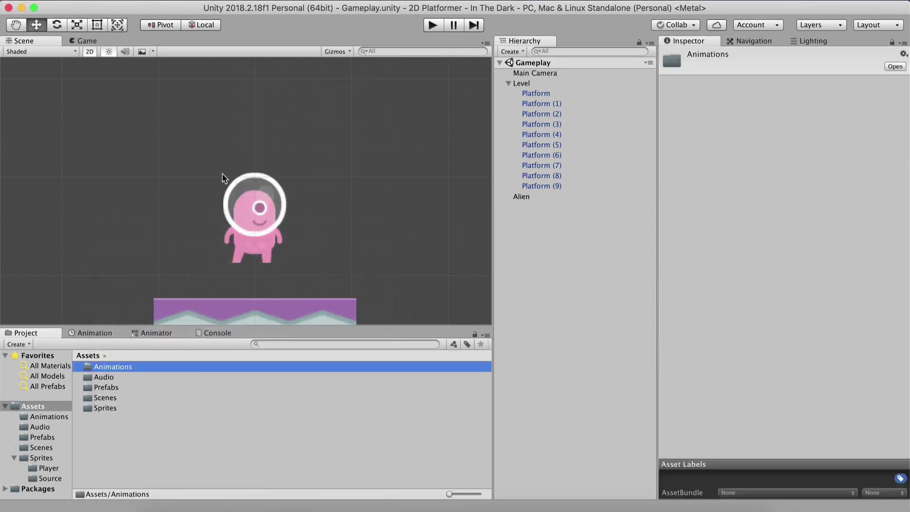
# Create a subfolder named Player Animations inside the Animations folder.
pyautogui.doubleClick(134, 369)
pyautogui.rightClick(102, 391)
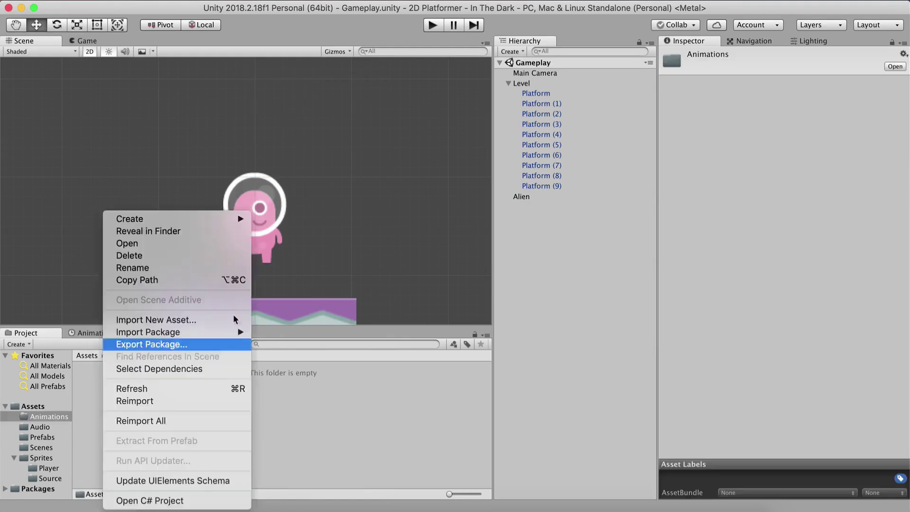
pyautogui.moveTo(212, 219)
pyautogui.click(298, 74)
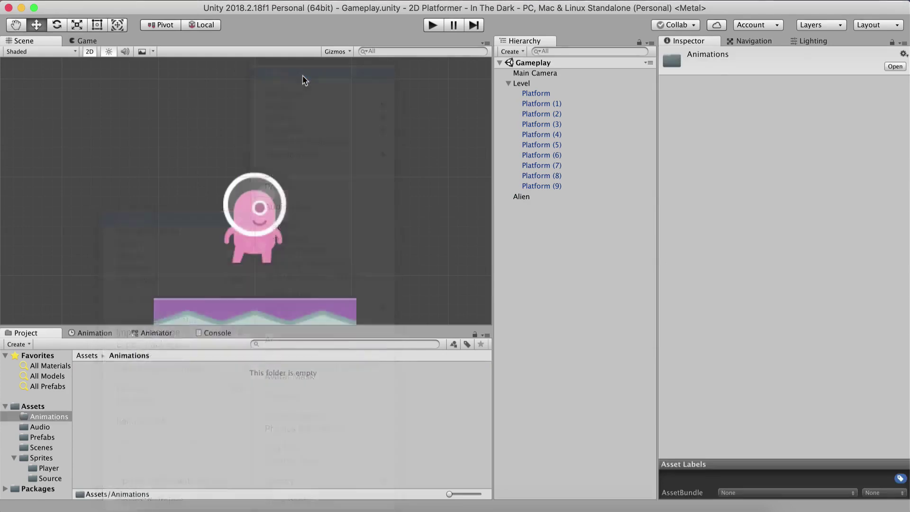
pyautogui.write('Player Anima')
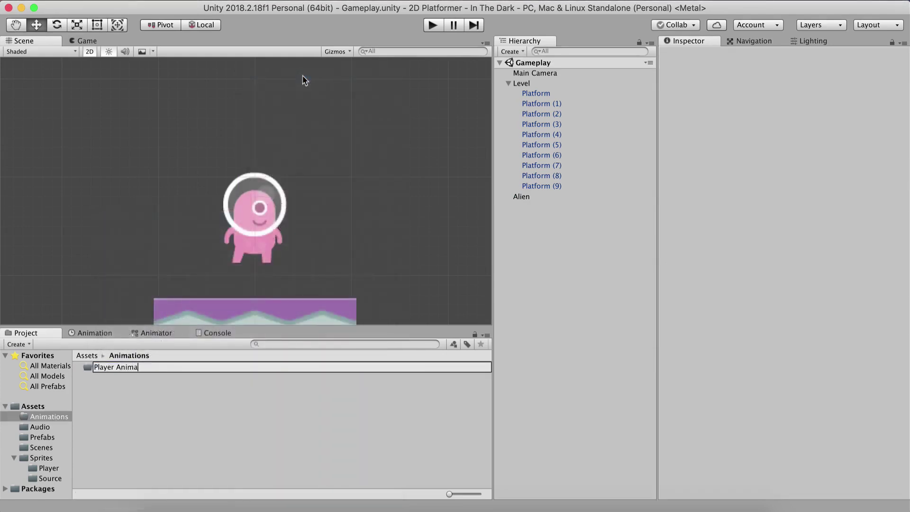
pyautogui.write('tions')
pyautogui.press('Return')
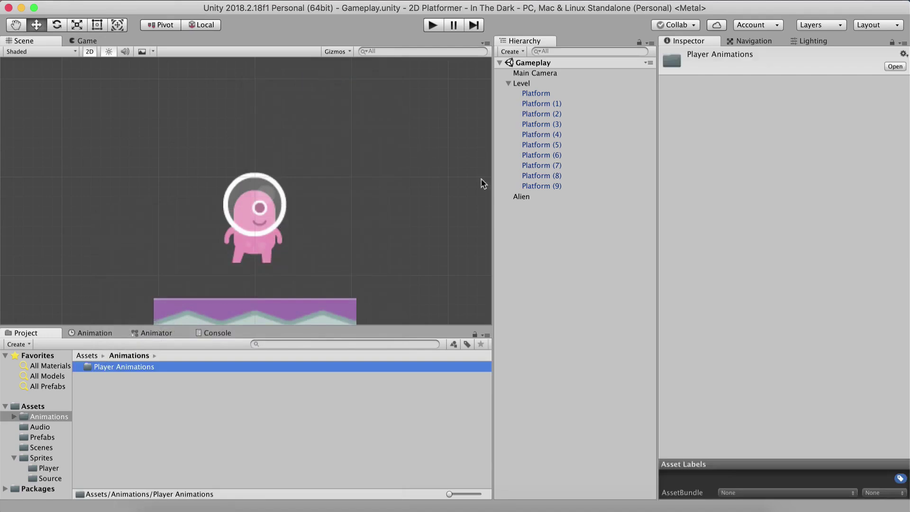
# Create an Animator Controller named Player Controller in the Player Animations folder.
pyautogui.click(532, 196)
pyautogui.doubleClick(103, 369)
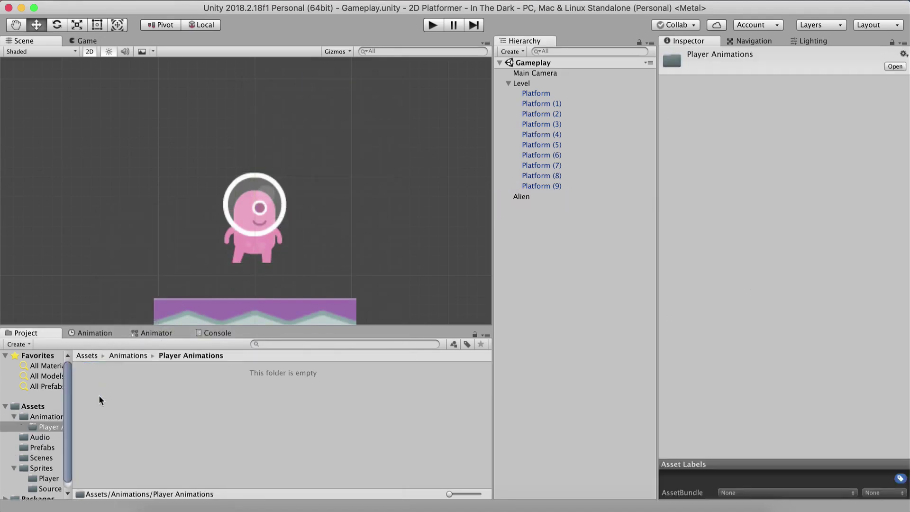
pyautogui.rightClick(99, 394)
pyautogui.moveTo(171, 218)
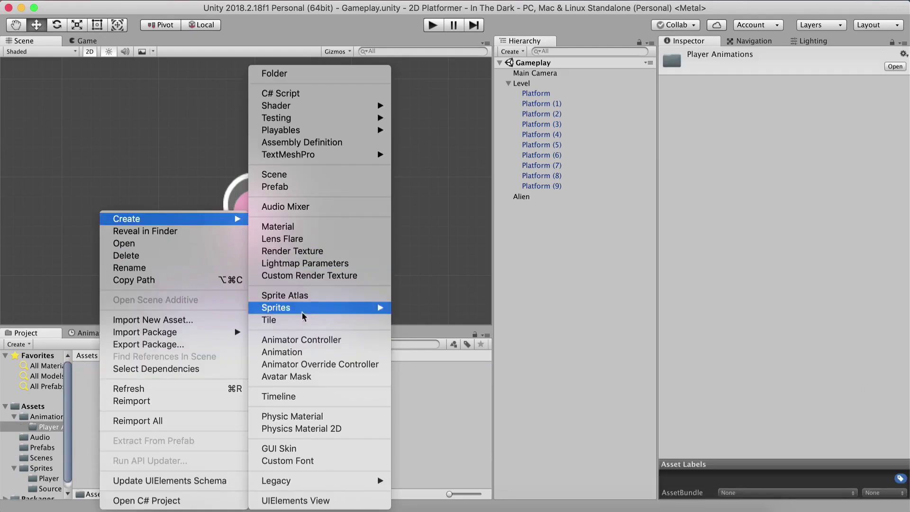
pyautogui.click(304, 338)
pyautogui.write('player')
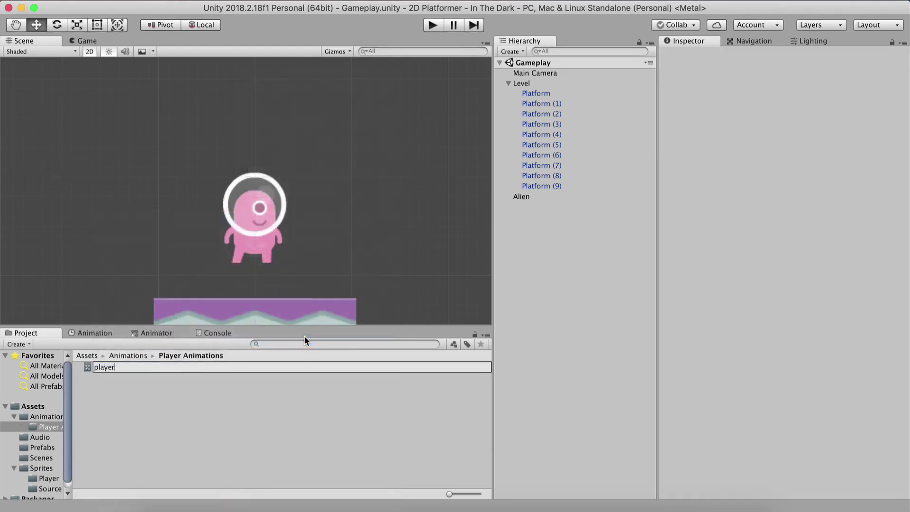
pyautogui.write('layer Controller')
pyautogui.press('Return')
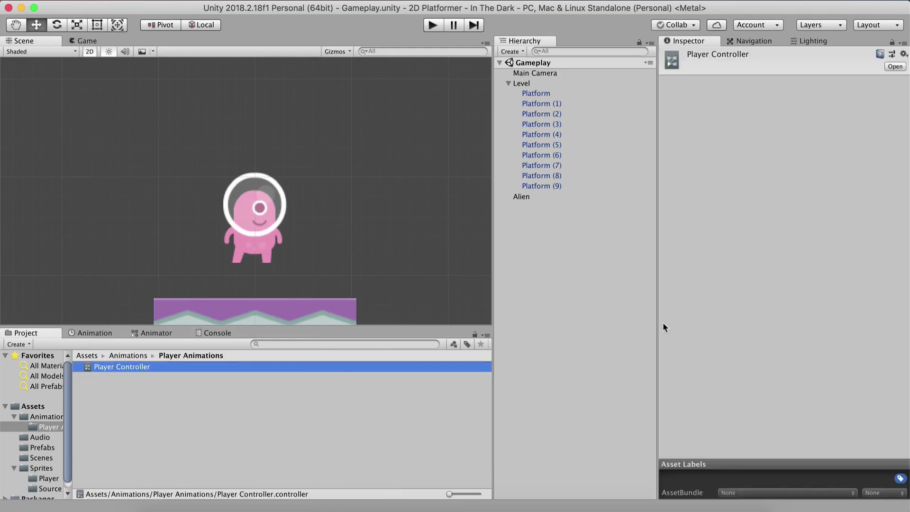
# Assign Player Controller as the controller of the Alien's Animator.
pyautogui.click(521, 196)
pyautogui.scroll(-5, 747, 284)
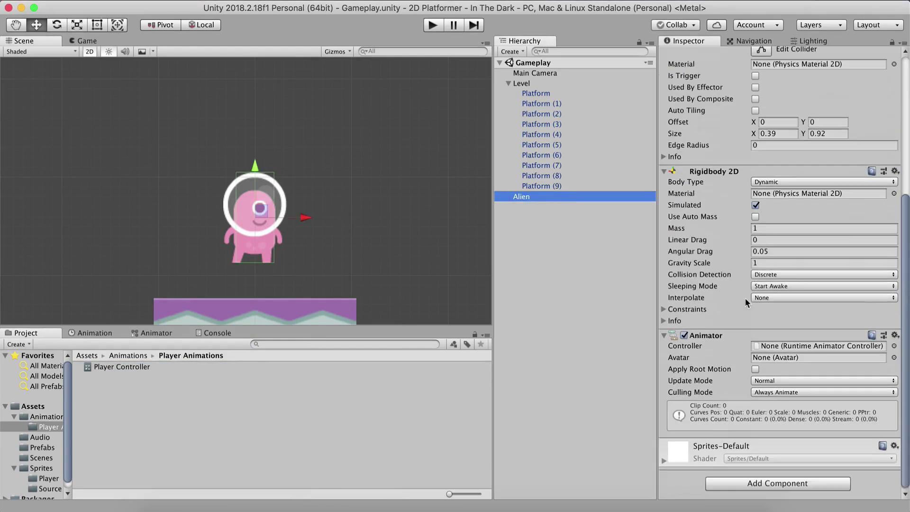
pyautogui.moveTo(99, 369); pyautogui.dragTo(775, 345)
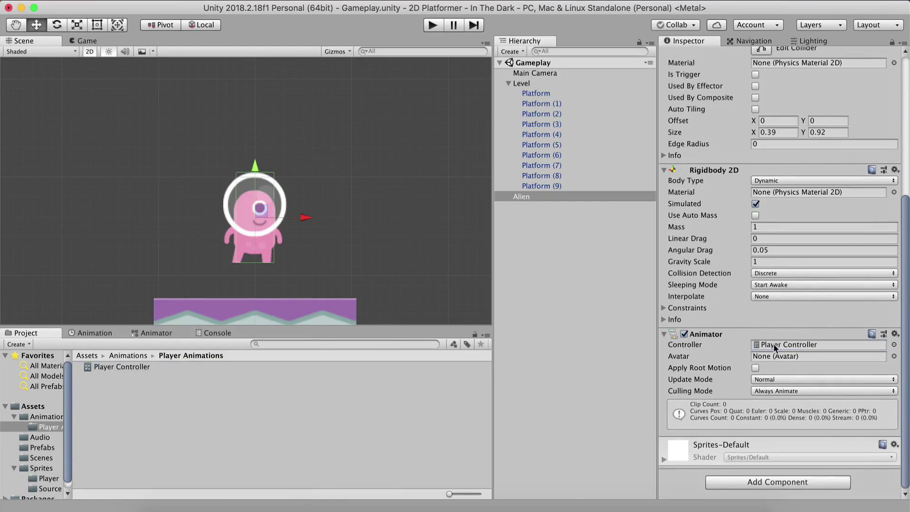
# Tag the Alien as Player and save the scene.
pyautogui.scroll(5, 758, 284)
pyautogui.click(713, 69)
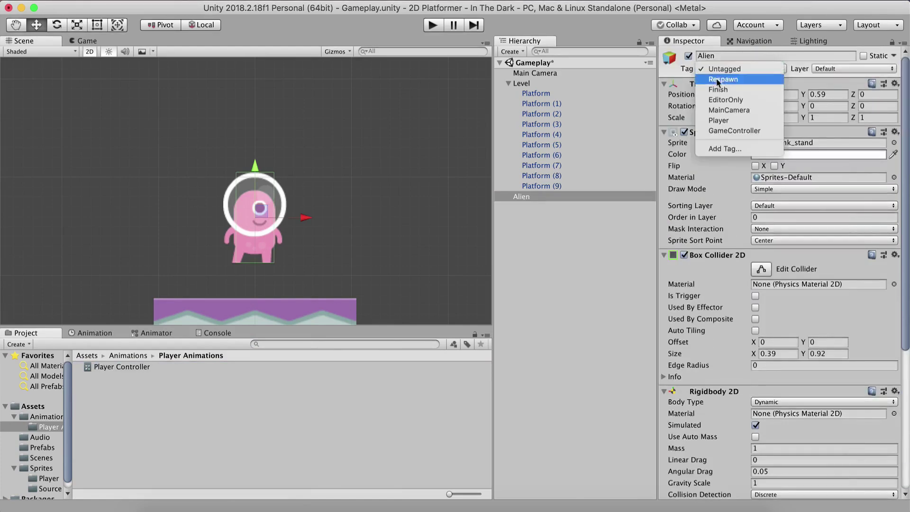
pyautogui.click(715, 118)
pyautogui.scroll(-5, 743, 177)
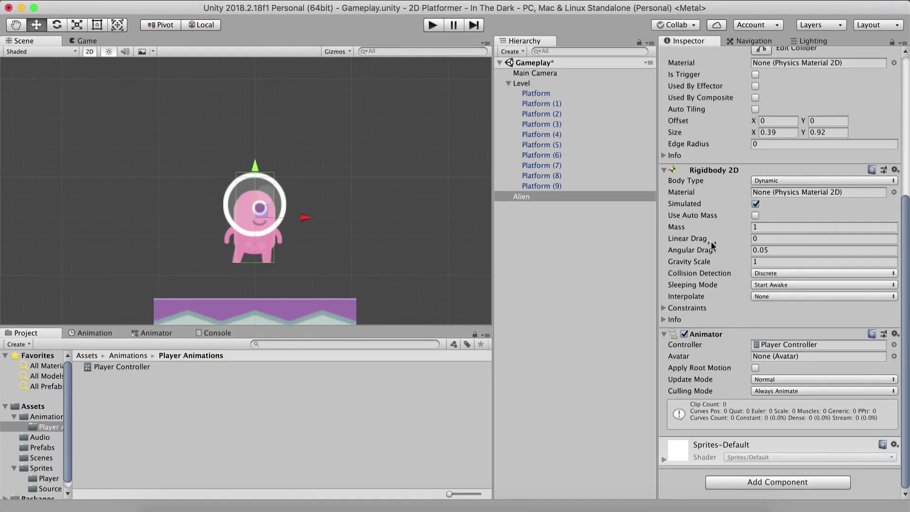
pyautogui.press('super+s')
pyautogui.click(523, 197)
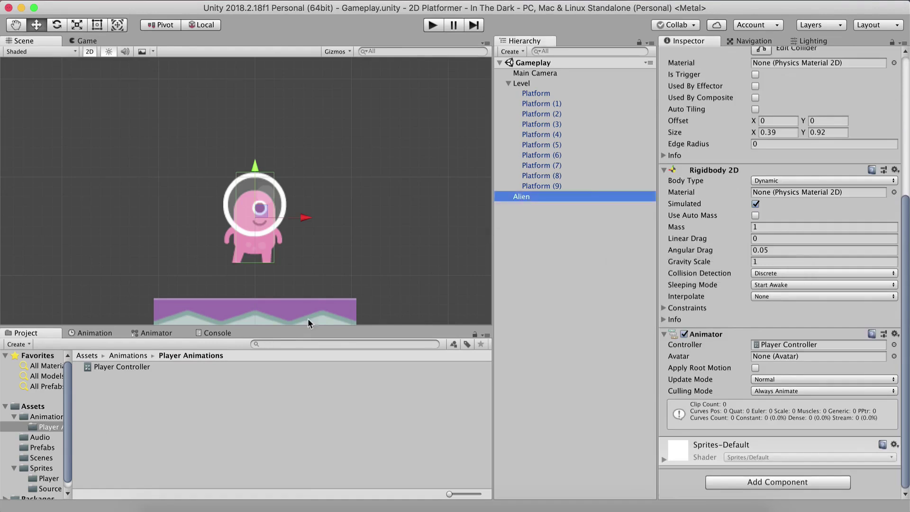
# Dock the Animation window beside the Scene view and create an Idle animation clip for the Alien in Player Animations.
pyautogui.click(95, 333)
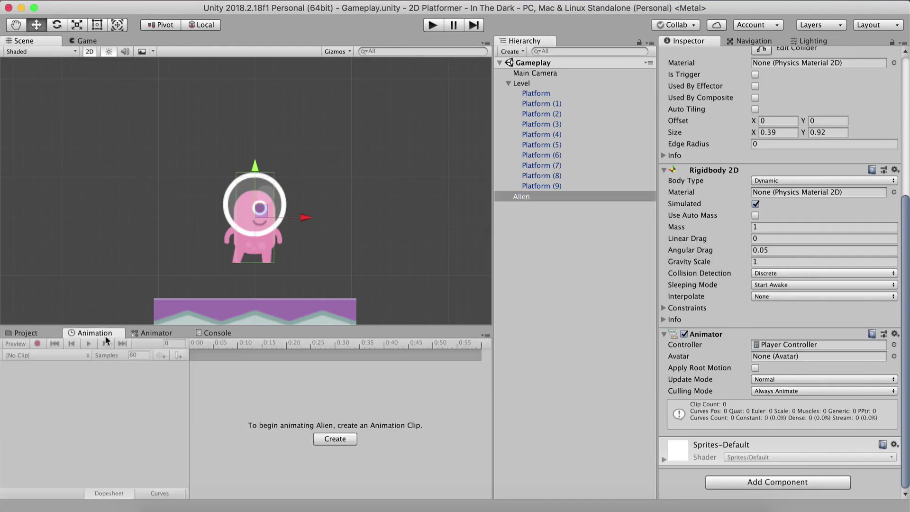
pyautogui.moveTo(86, 336); pyautogui.dragTo(120, 43)
pyautogui.click(341, 206)
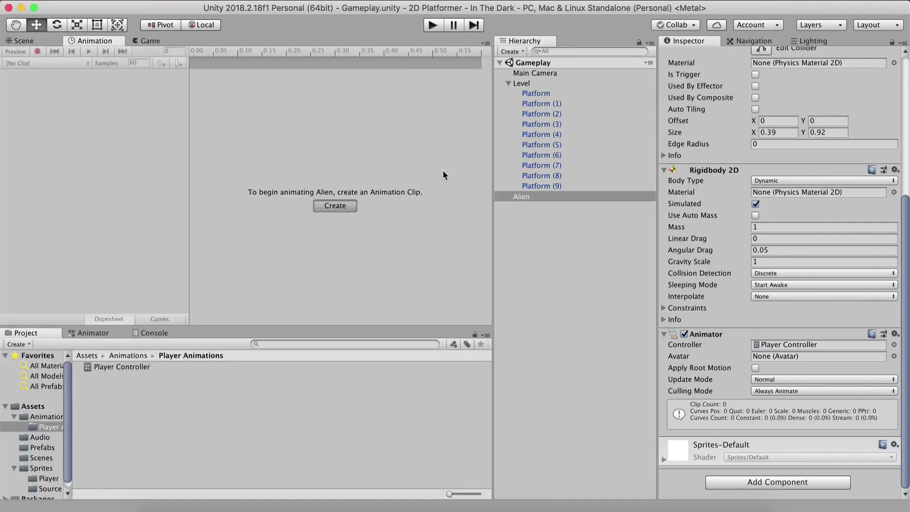
pyautogui.press('BackSpace')
pyautogui.write('Idl')
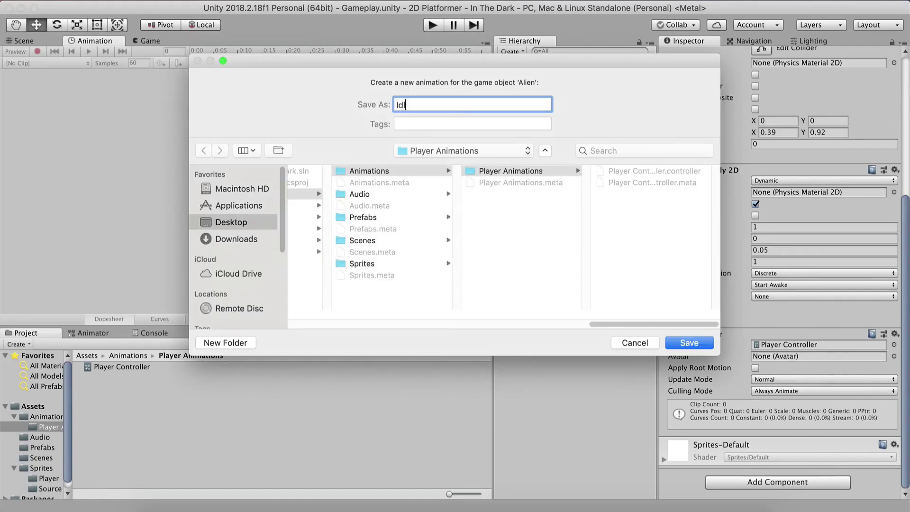
pyautogui.write('e')
pyautogui.press('Return')
# Create a second animation clip for the Alien named Walk in the Player Animations folder.
pyautogui.click(66, 63)
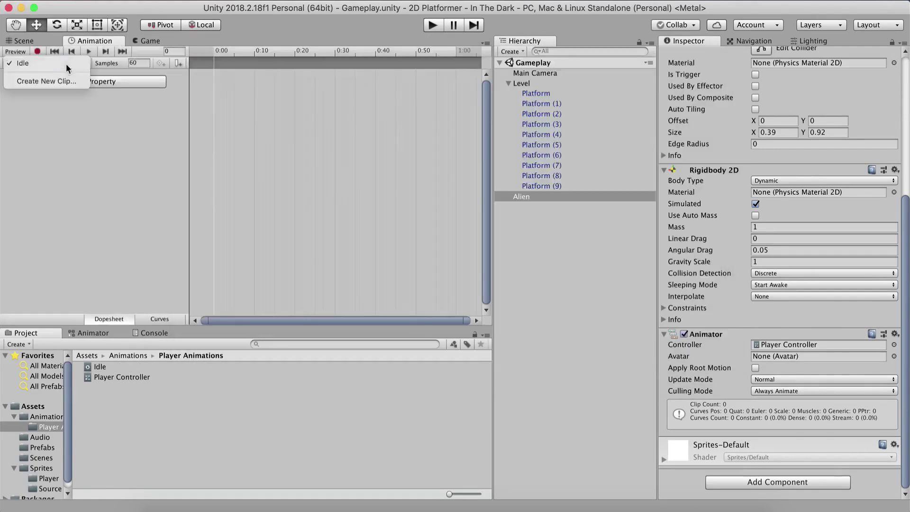
pyautogui.click(67, 80)
pyautogui.write('Walk')
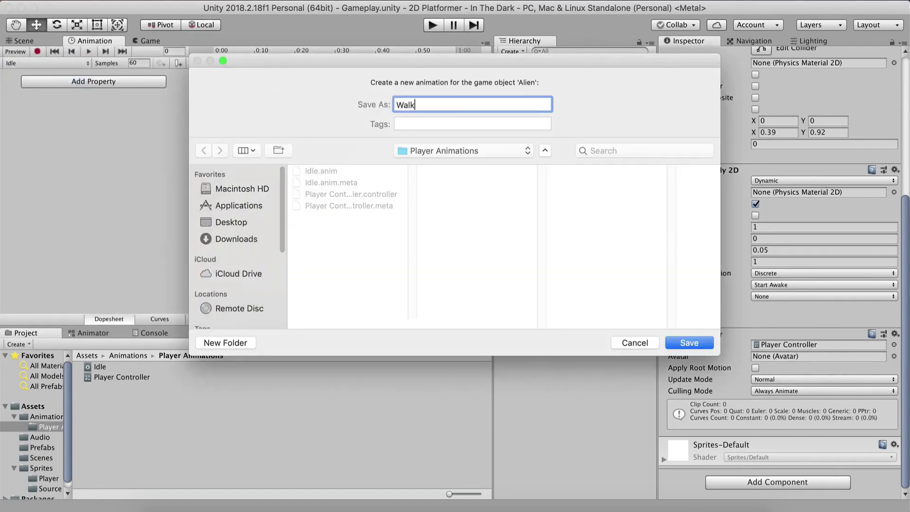
pyautogui.press('Return')
# Create a third animation clip for the Alien named Jump in the Player Animations folder.
pyautogui.click(36, 63)
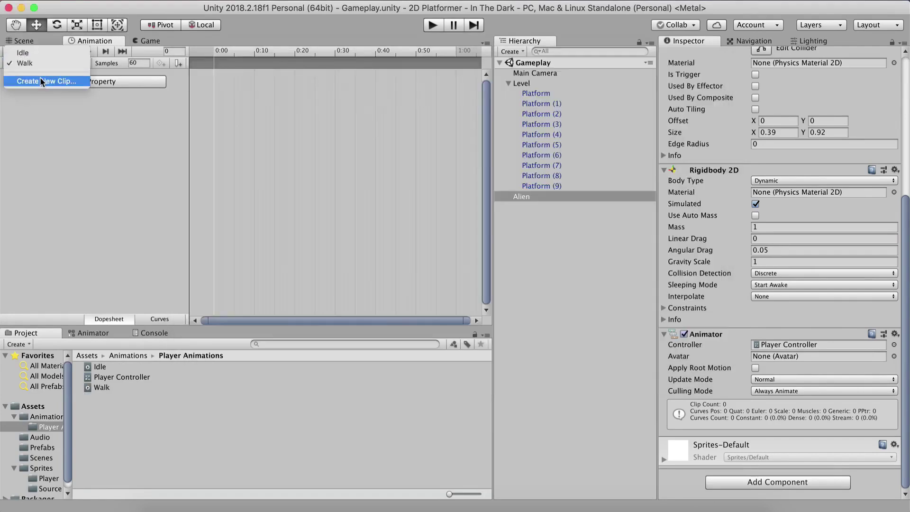
pyautogui.click(40, 77)
pyautogui.write('Ju')
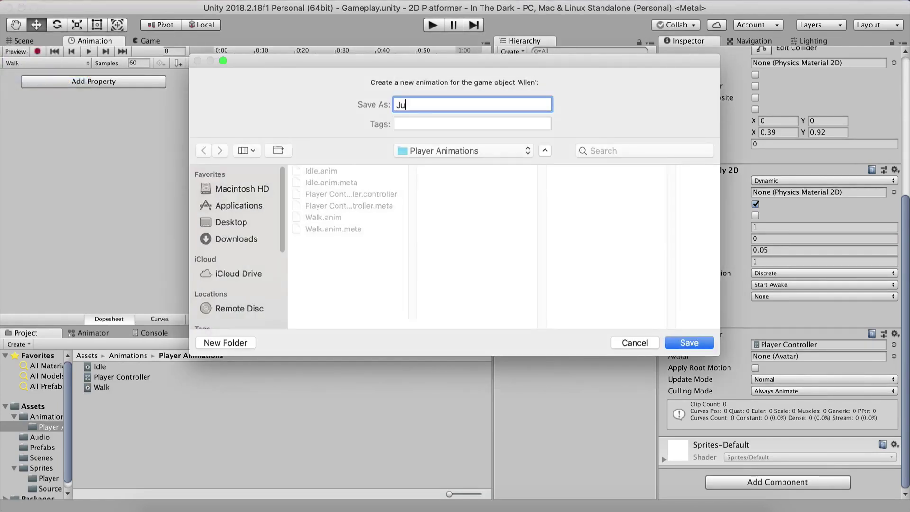
pyautogui.write('nmp')
pyautogui.press('Return')
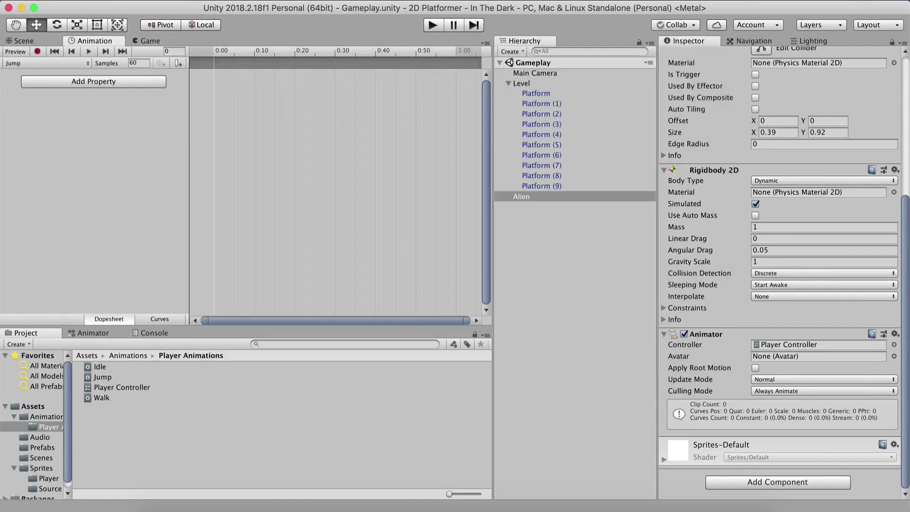
# Add the alienPink_stand sprite from the Sprites/Player folder to the Idle clip as a keyframe at 0:00.
pyautogui.click(44, 60)
pyautogui.click(38, 52)
pyautogui.click(87, 355)
pyautogui.doubleClick(109, 409)
pyautogui.scroll(-2, 114, 412)
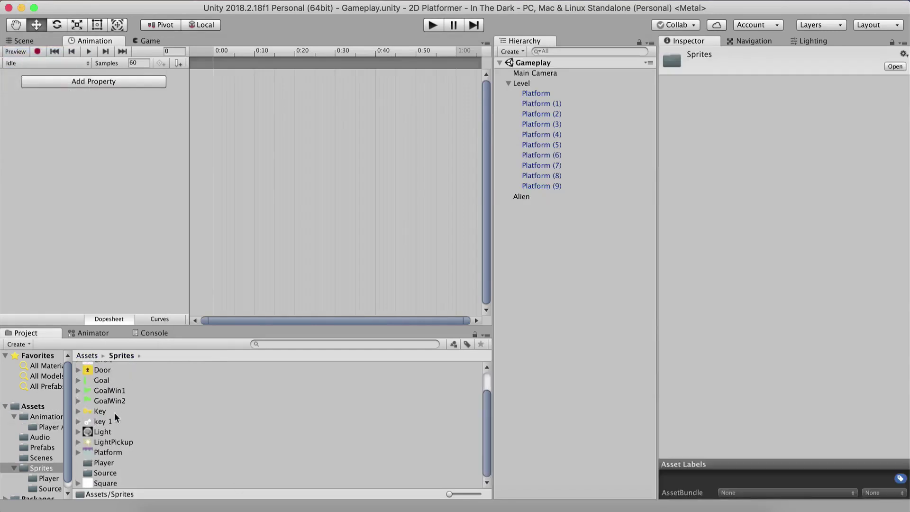
pyautogui.doubleClick(104, 462)
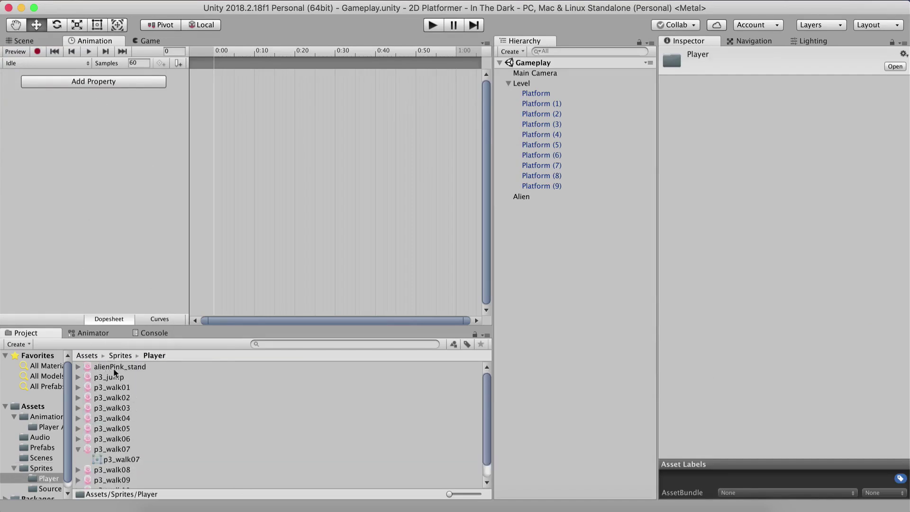
pyautogui.moveTo(125, 368); pyautogui.dragTo(237, 144)
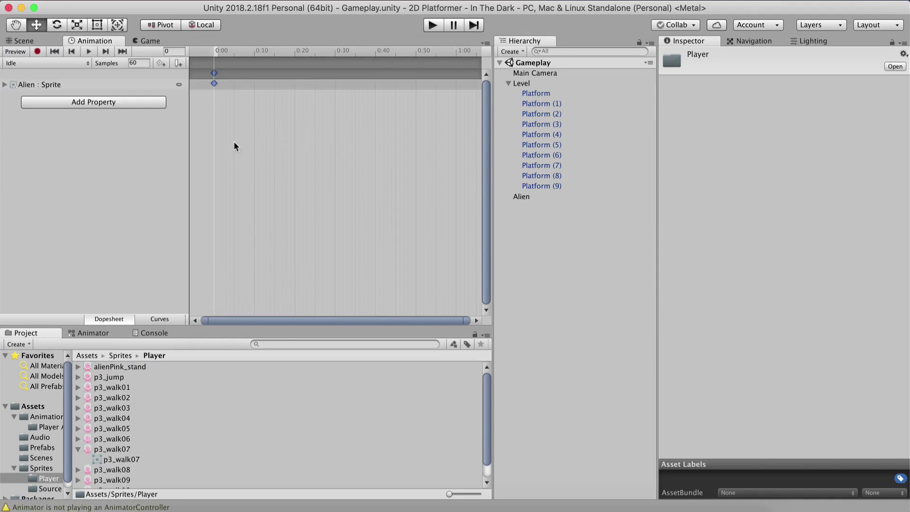
# Add the walk sprites p3_walk01 through p3_walk11 to the Walk clip as consecutive keyframes starting at 0:00.
pyautogui.click(61, 62)
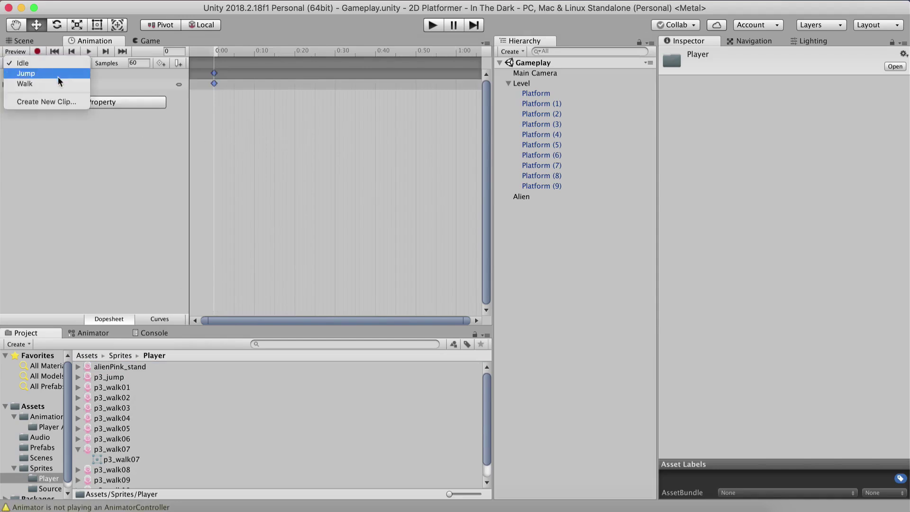
pyautogui.click(61, 74)
pyautogui.click(125, 388)
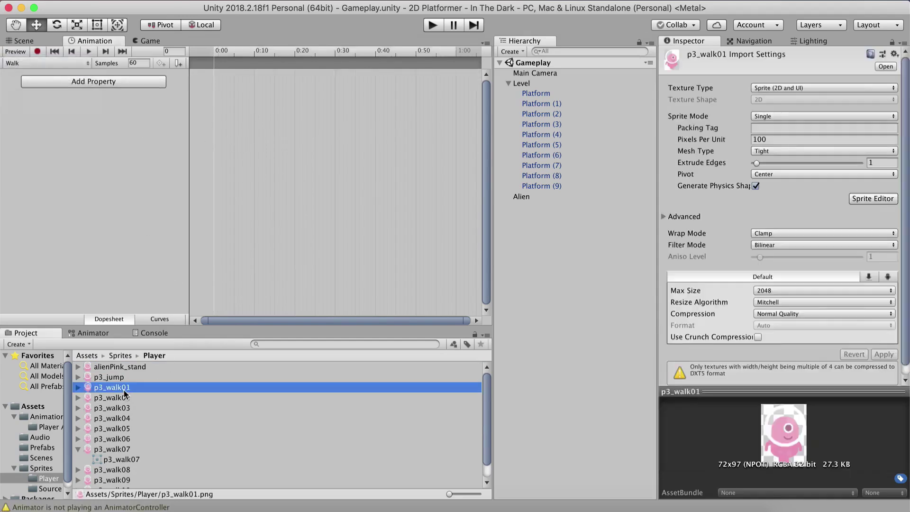
pyautogui.scroll(-1, 132, 404)
pyautogui.keyDown('shift'); pyautogui.click(181, 488); pyautogui.keyUp('shift')
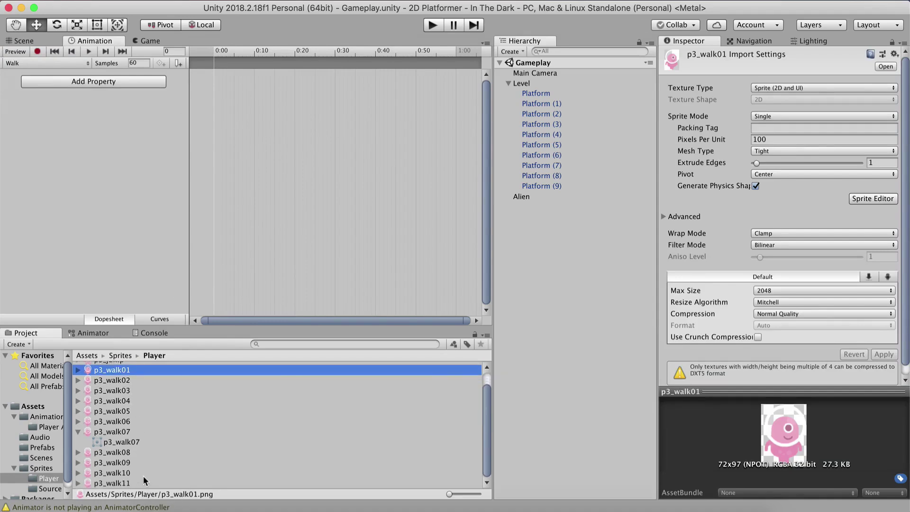
pyautogui.scroll(2, 136, 404)
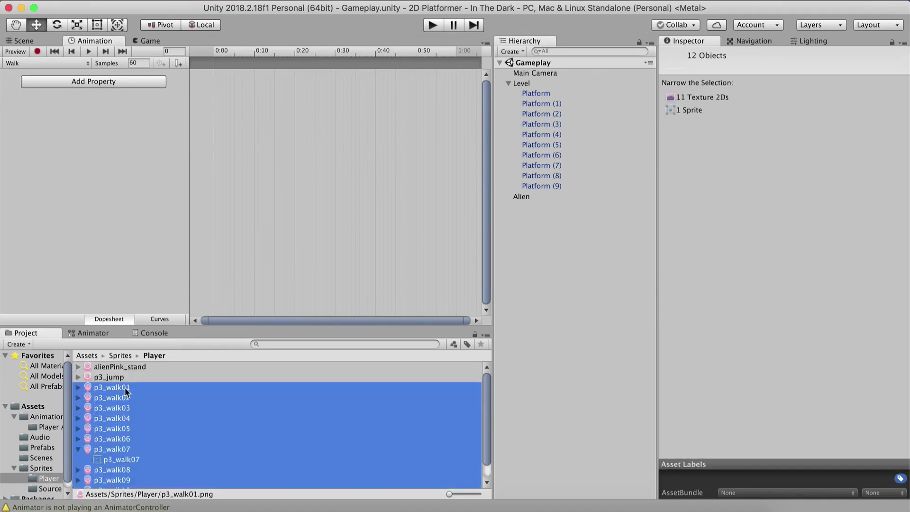
pyautogui.moveTo(124, 387); pyautogui.dragTo(294, 159)
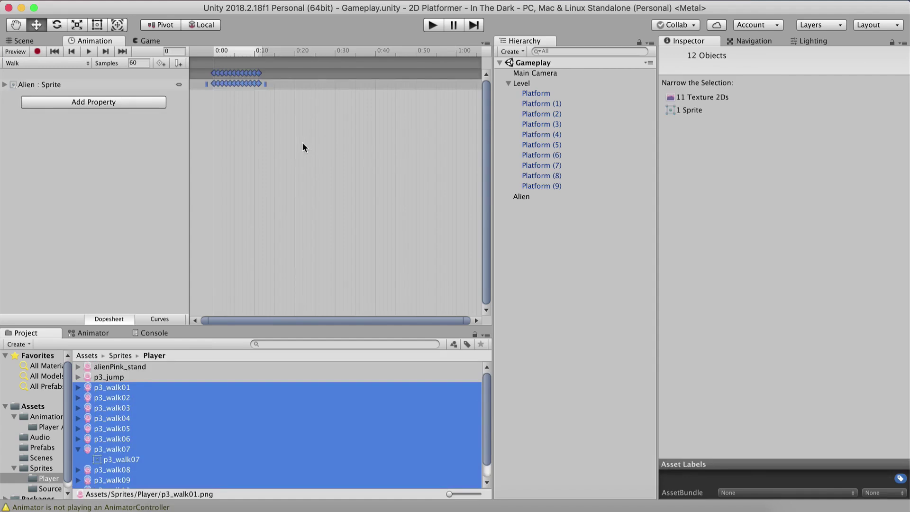
# Add the p3_jump sprite to the Jump clip as a keyframe at 0:00.
pyautogui.click(52, 63)
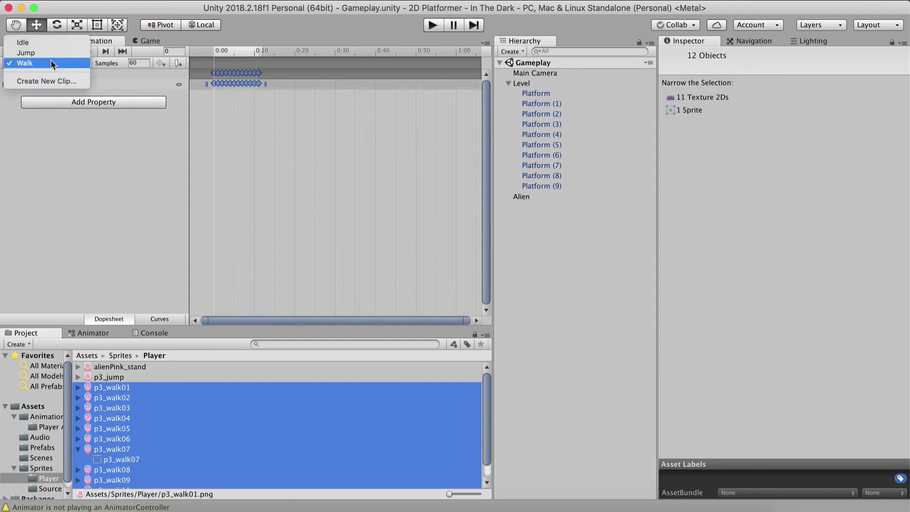
pyautogui.click(50, 51)
pyautogui.click(105, 377)
pyautogui.moveTo(106, 377); pyautogui.dragTo(239, 163)
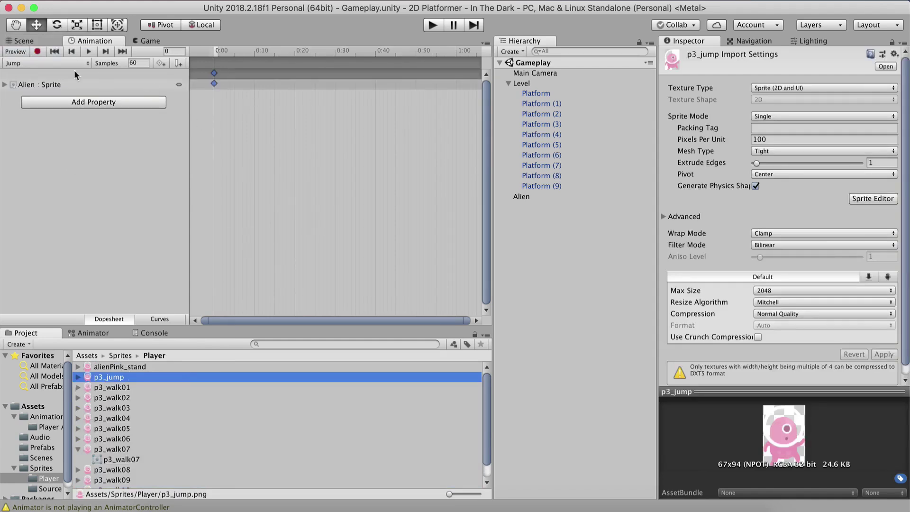
# Return to the Scene view and make a prefab of the Alien in the Prefabs folder.
pyautogui.click(34, 42)
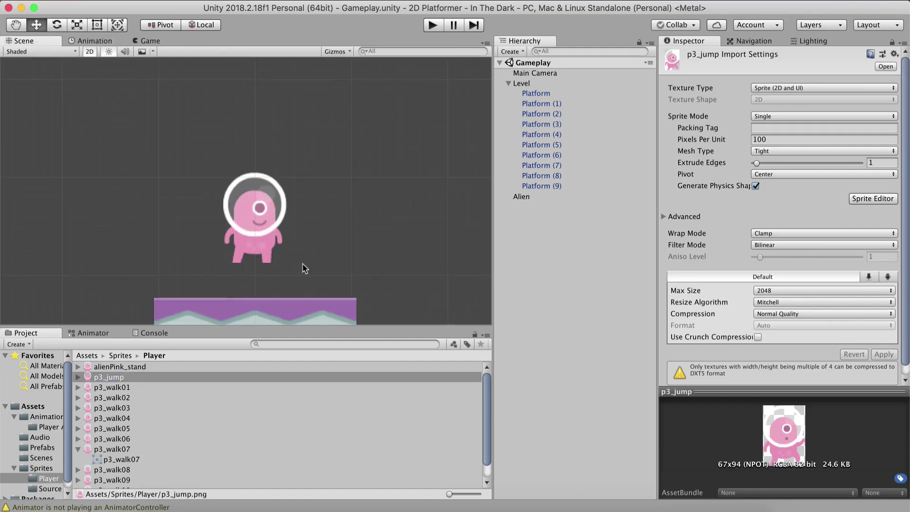
pyautogui.scroll(-3, 306, 270)
pyautogui.click(87, 356)
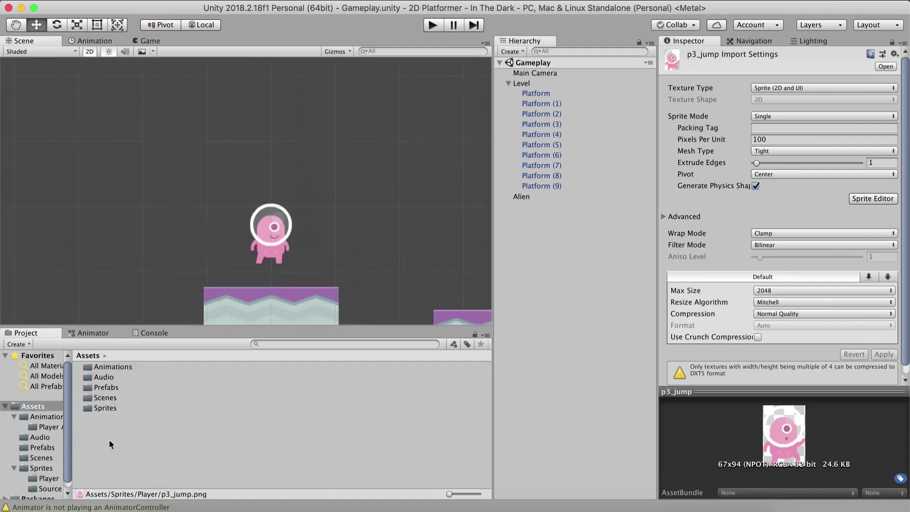
pyautogui.doubleClick(115, 388)
pyautogui.moveTo(511, 198); pyautogui.dragTo(237, 408)
# Create a new folder named Scripts directly inside the Assets folder.
pyautogui.click(103, 356)
pyautogui.click(87, 356)
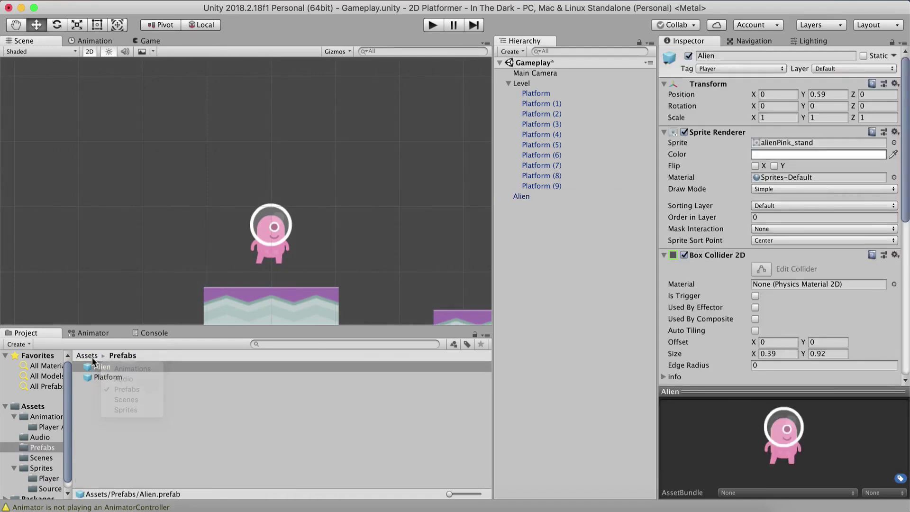
pyautogui.scroll(-3, 189, 256)
pyautogui.moveTo(191, 246); pyautogui.dragTo(225, 189, button='middle')
pyautogui.scroll(-2, 225, 189)
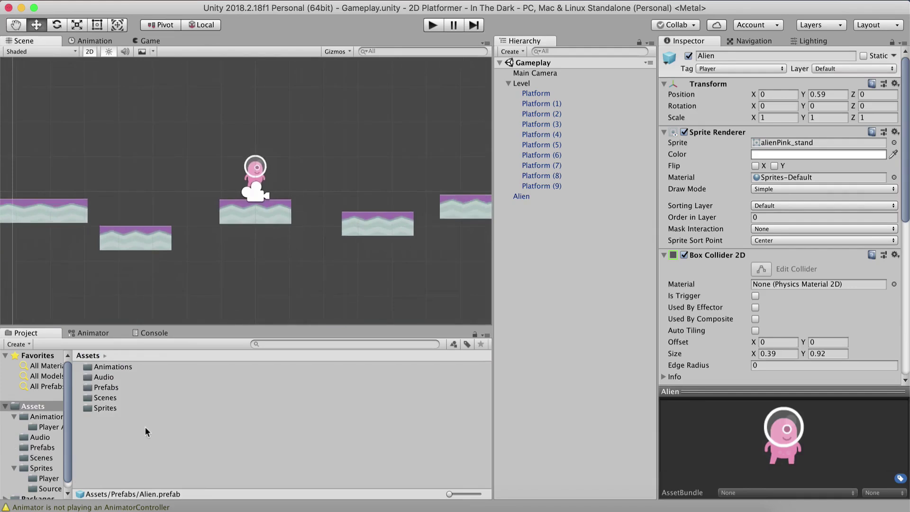
pyautogui.rightClick(102, 441)
pyautogui.moveTo(216, 219)
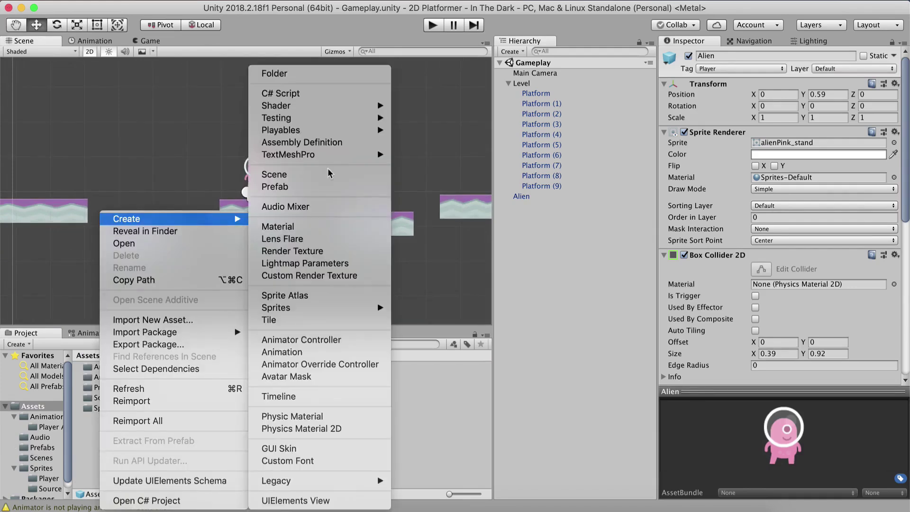
pyautogui.click(335, 75)
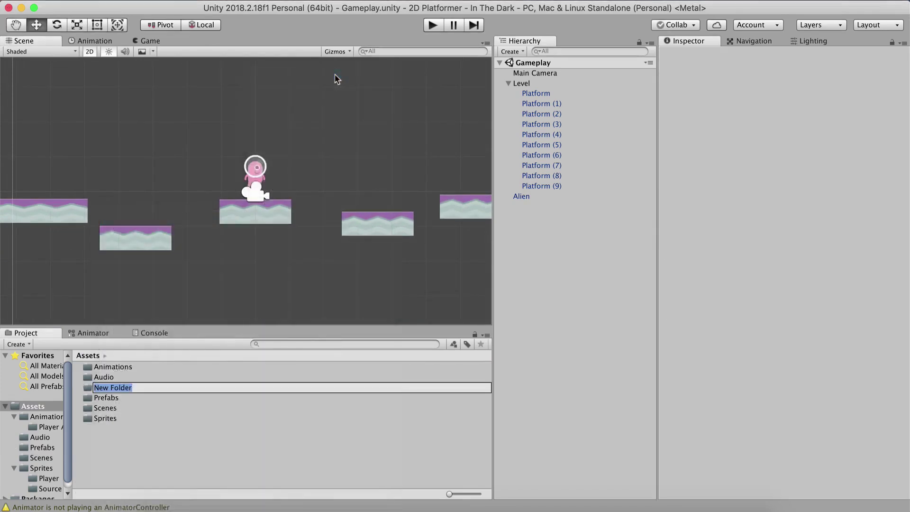
pyautogui.write('Scripts')
pyautogui.press('Return')
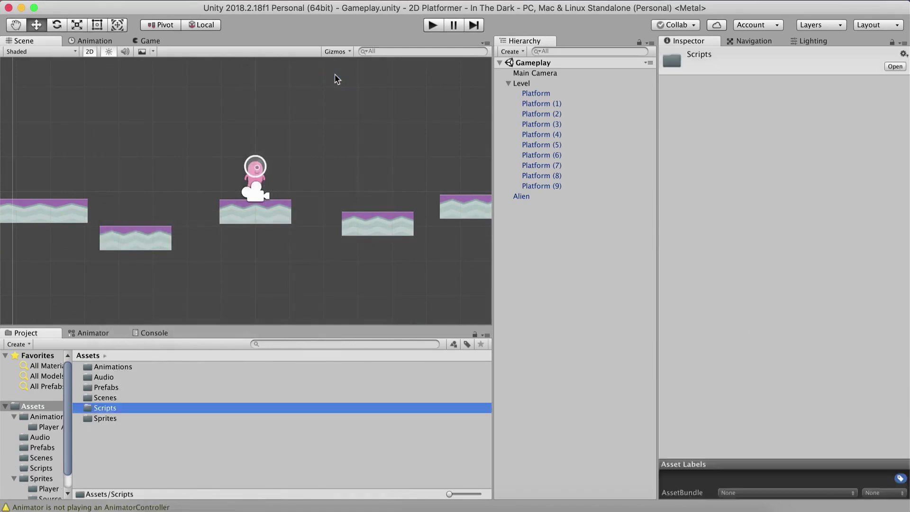
# Create a subfolder named Player Scripts inside the Scripts folder.
pyautogui.doubleClick(129, 406)
pyautogui.rightClick(124, 402)
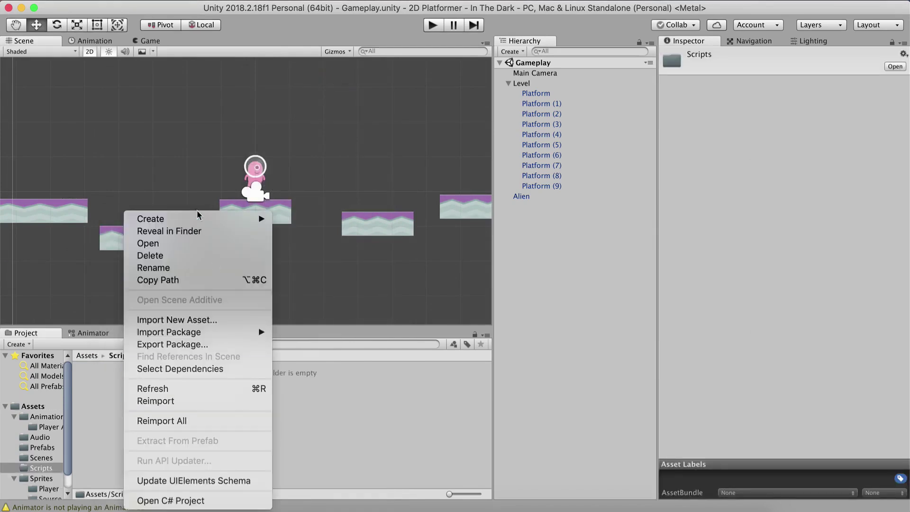
pyautogui.moveTo(201, 219)
pyautogui.click(308, 74)
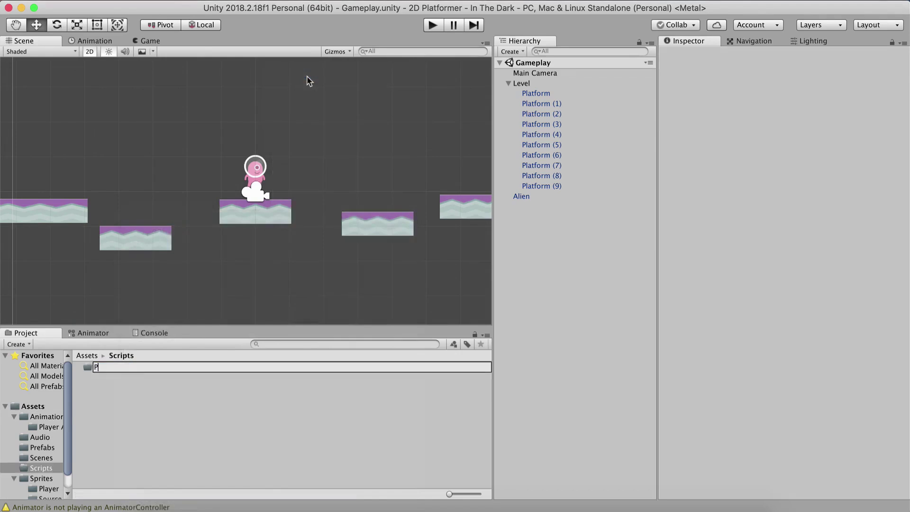
pyautogui.write('Player Scripts')
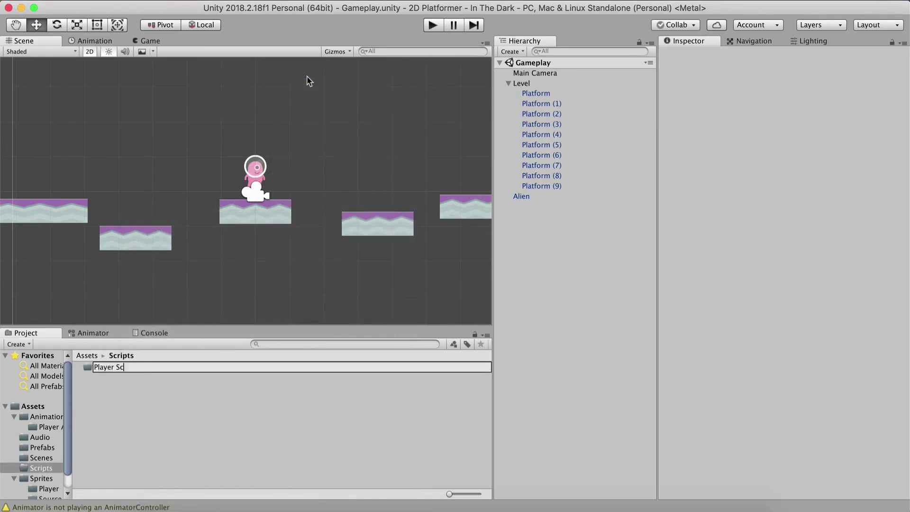